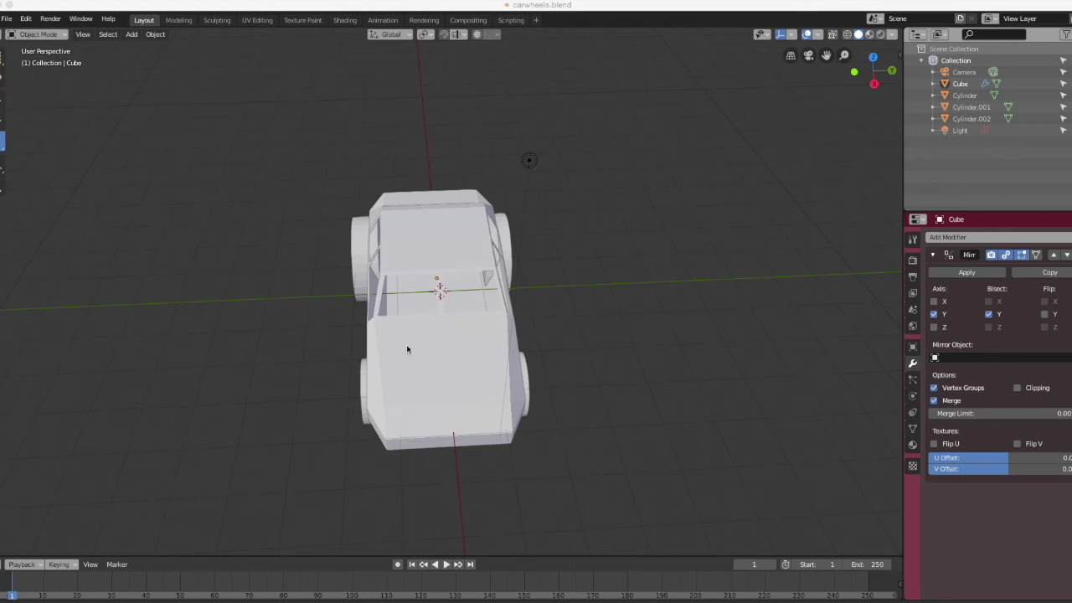
{"action": "middle_click_drag", "start_coordinate": [437, 391], "coordinate": [471, 360]}
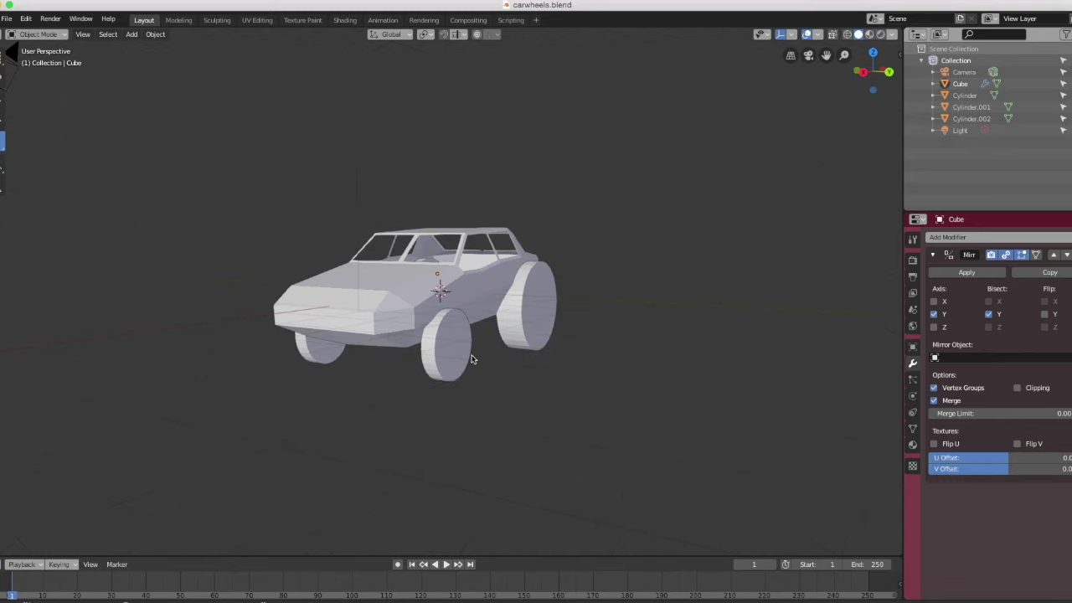
{"action": "left_click", "coordinate": [341, 20]}
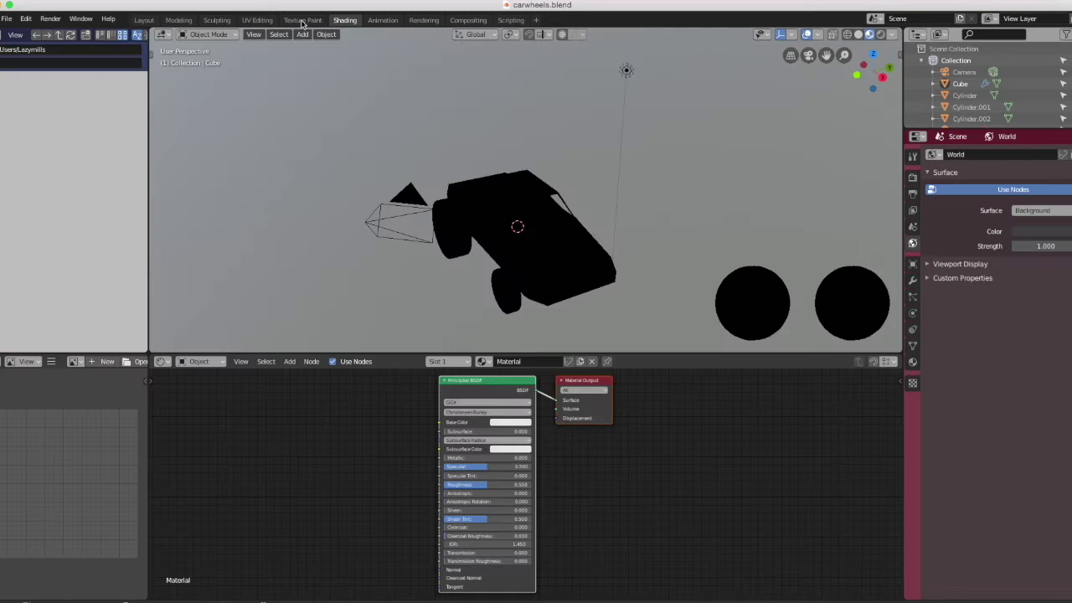
{"action": "left_click", "coordinate": [305, 22]}
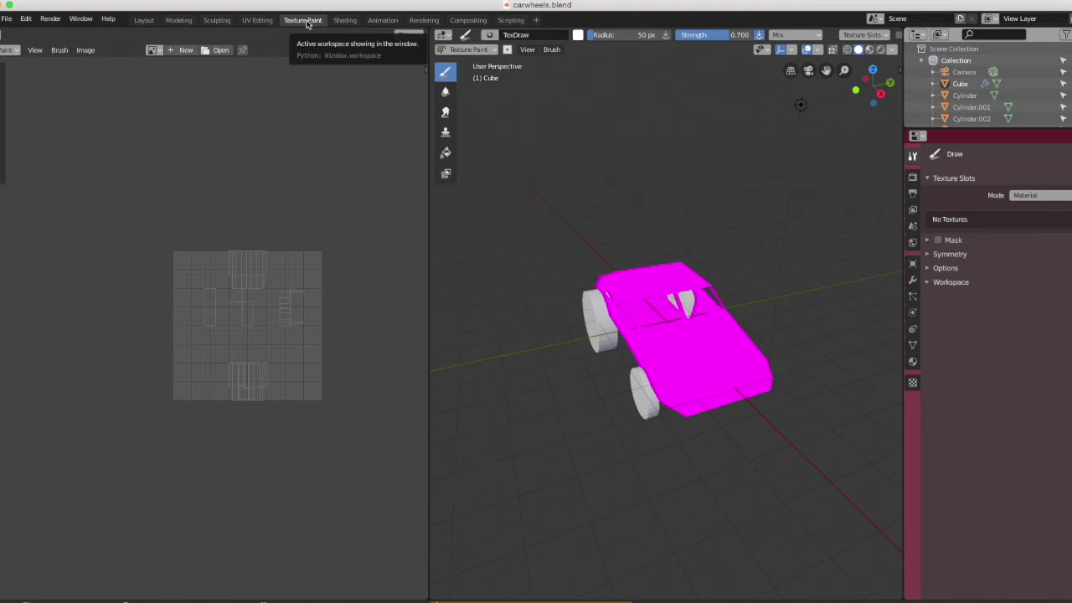
{"action": "scroll", "coordinate": [237, 343], "scroll_direction": "up", "scroll_amount": 3}
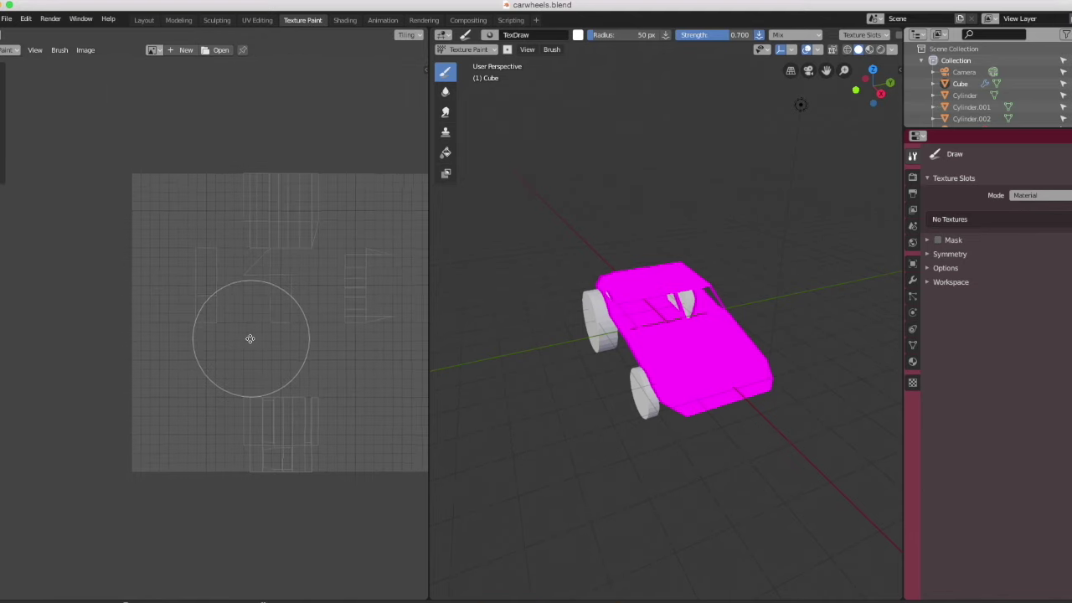
{"action": "middle_click_drag", "start_coordinate": [250, 338], "coordinate": [191, 330]}
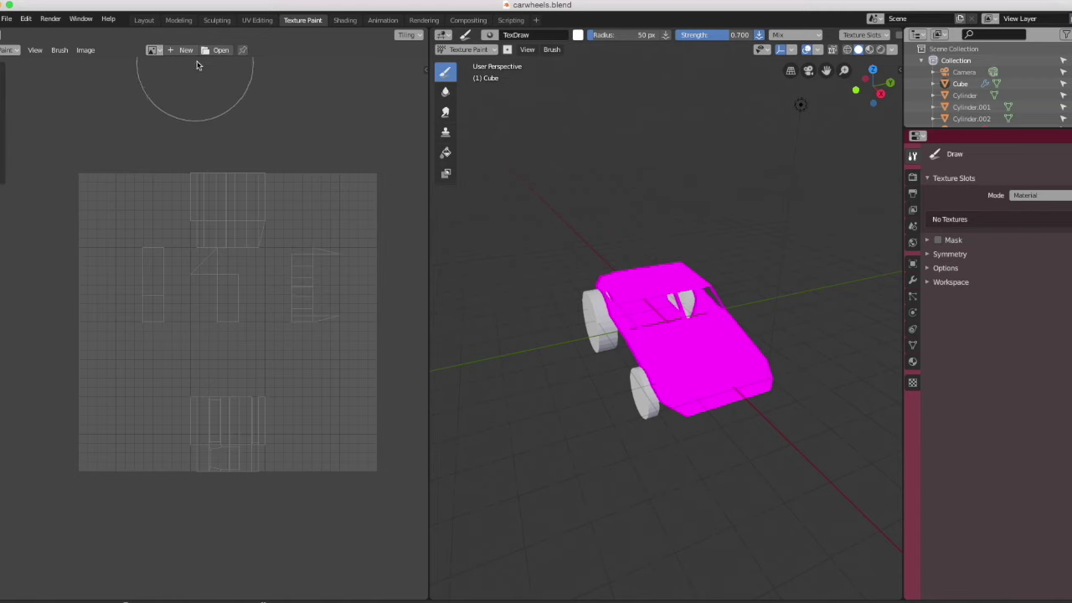
Select the linked faces of the car body's half mesh in the UV Editing workspace and unwrap its UVs
{"action": "key", "text": "ctrl+Page_Up"}
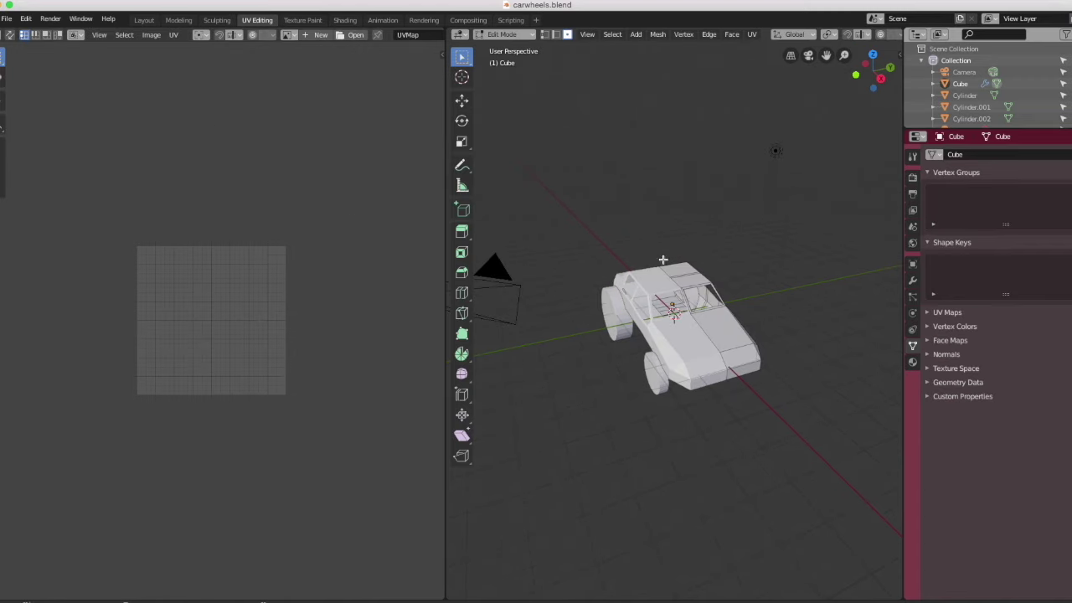
{"action": "key", "text": "l"}
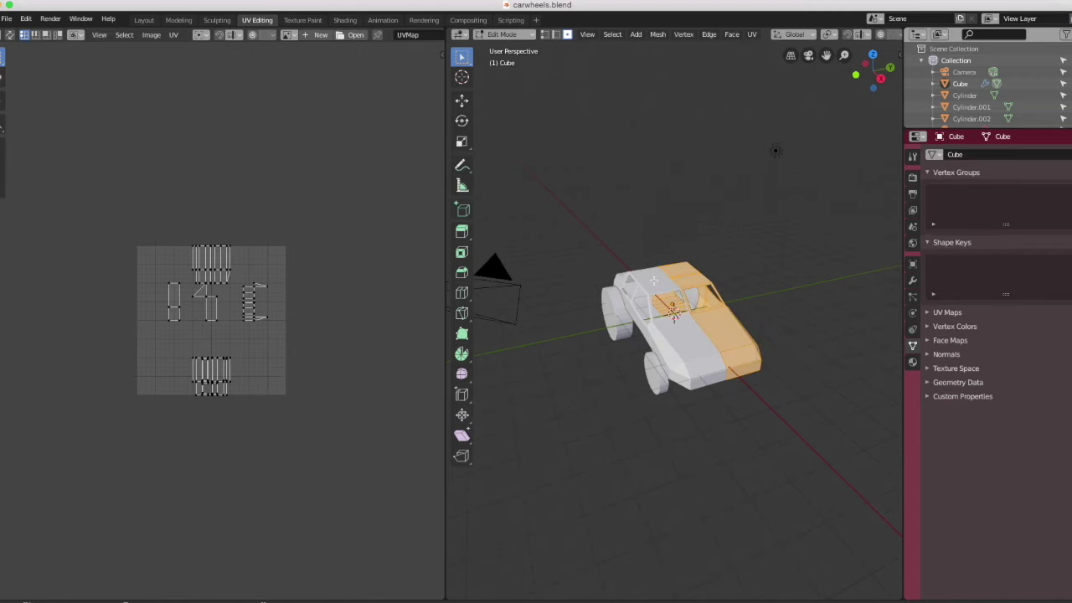
{"action": "left_click", "coordinate": [171, 35]}
{"action": "left_click", "coordinate": [214, 123]}
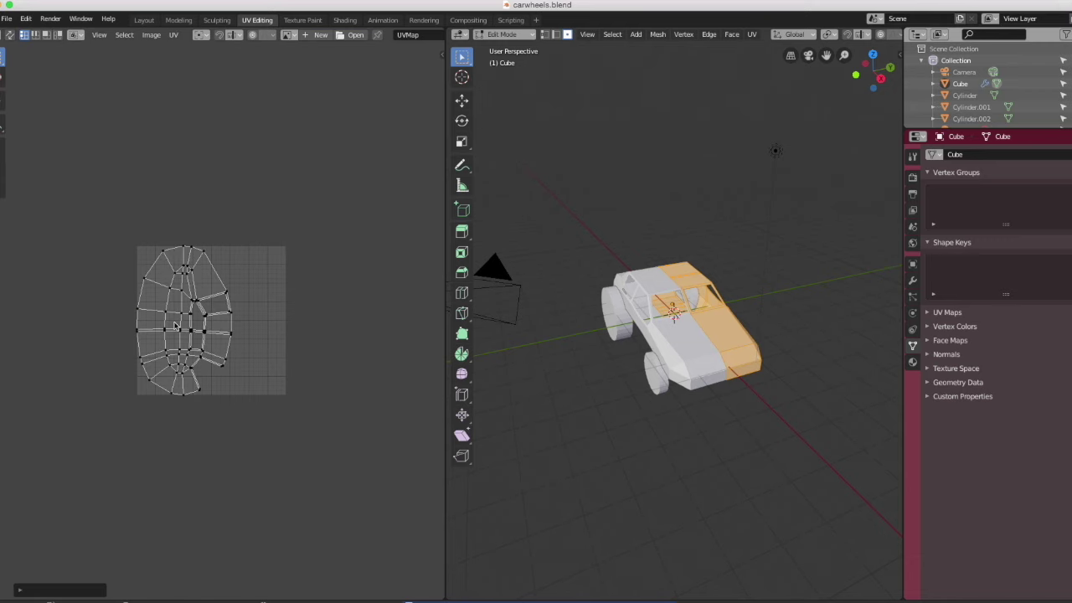
{"action": "scroll", "coordinate": [176, 325], "scroll_direction": "up", "scroll_amount": 5}
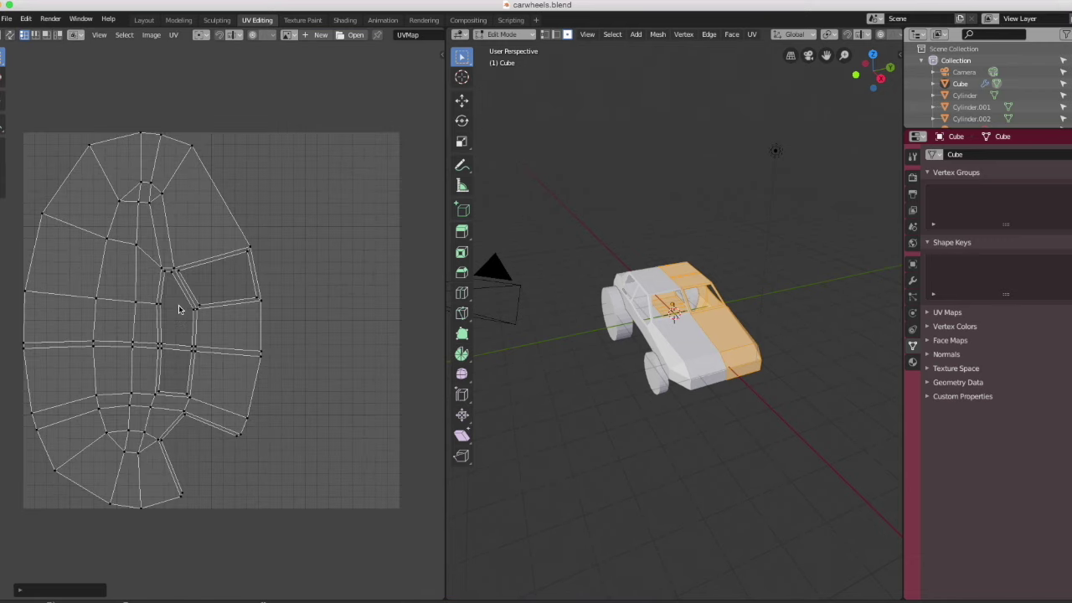
Add smile2.jpg from the Desktop folder to the car body's material and connect its color to the Base Color
{"action": "left_click", "coordinate": [345, 20]}
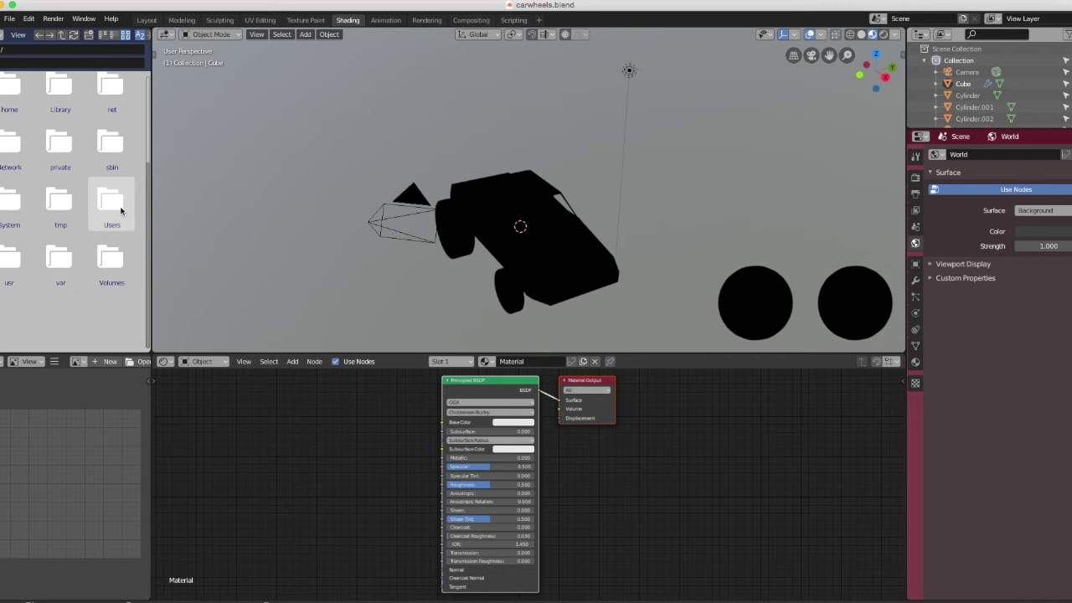
{"action": "key", "text": "BackSpace"}
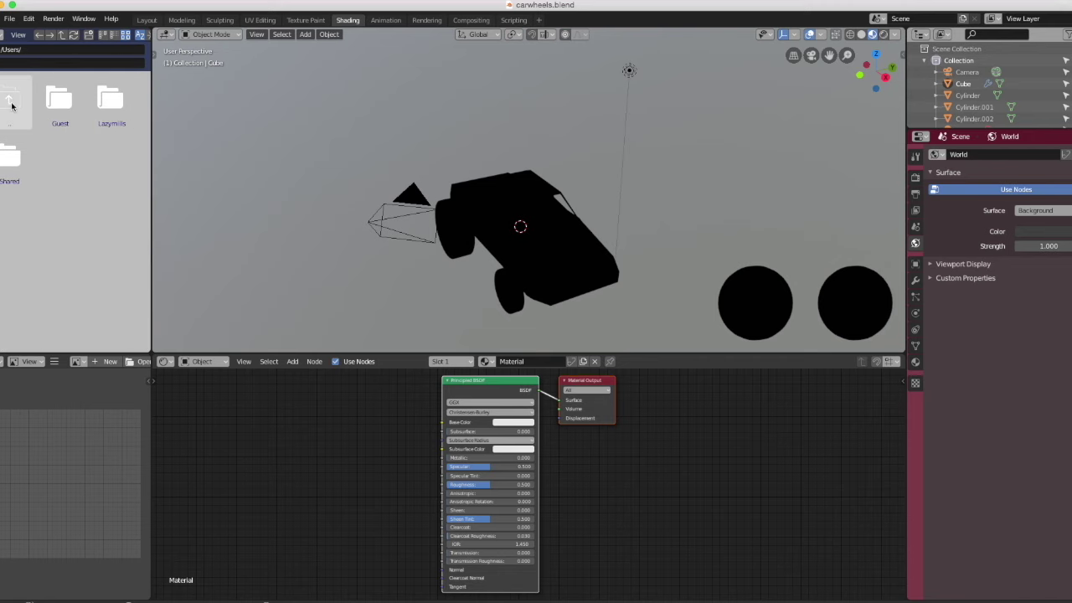
{"action": "double_click", "coordinate": [110, 113]}
{"action": "double_click", "coordinate": [109, 117]}
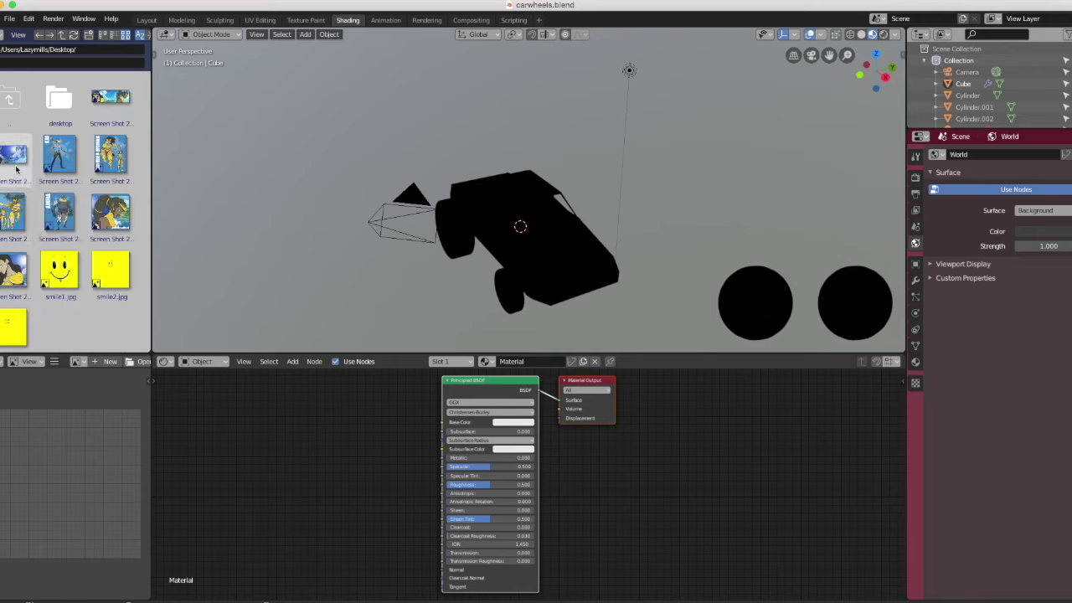
{"action": "left_click", "coordinate": [107, 269]}
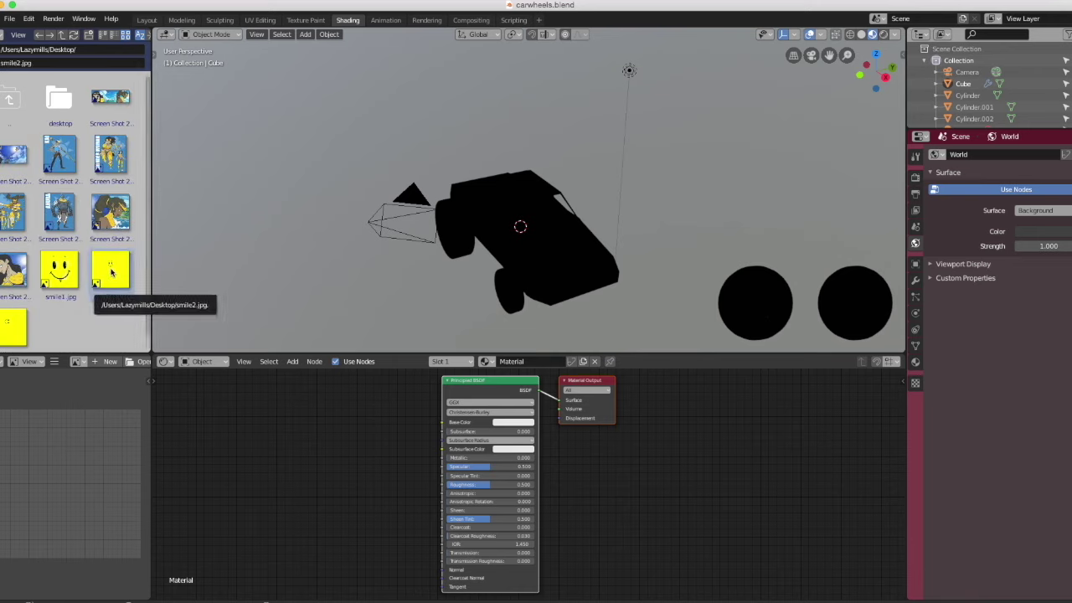
{"action": "left_click_drag", "start_coordinate": [107, 270], "coordinate": [343, 489]}
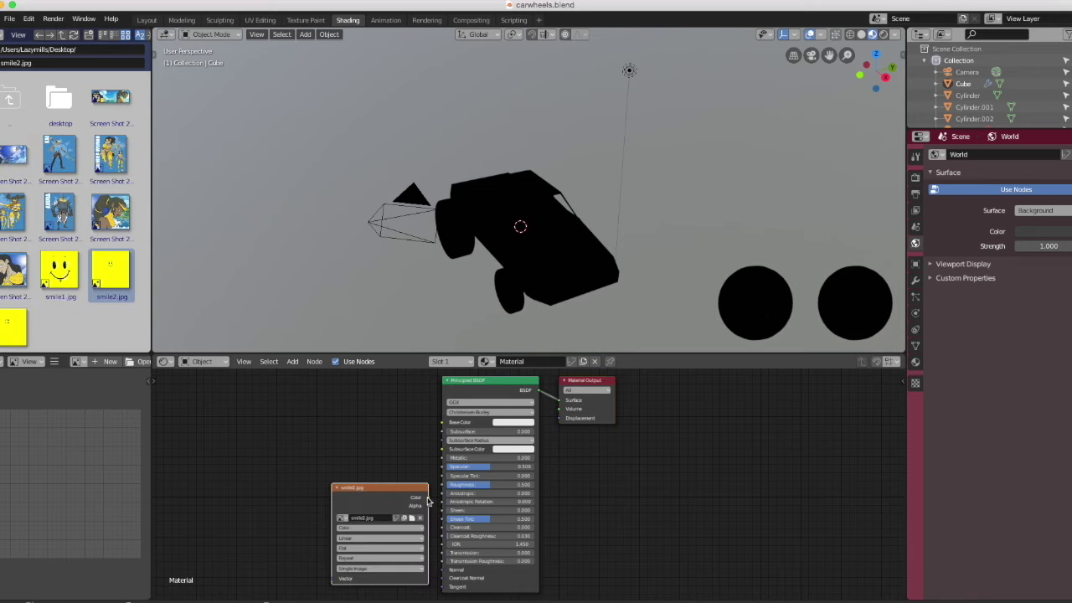
{"action": "left_click_drag", "start_coordinate": [427, 499], "coordinate": [441, 426]}
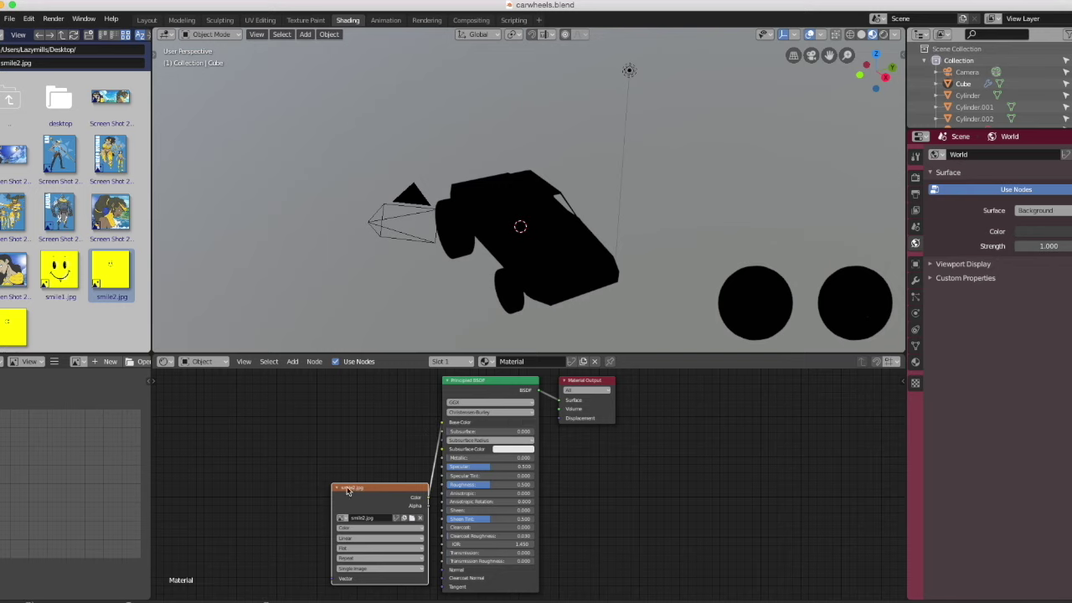
Set the Draw brush color to bright orange in the Texture Paint workspace
{"action": "left_click", "coordinate": [306, 20]}
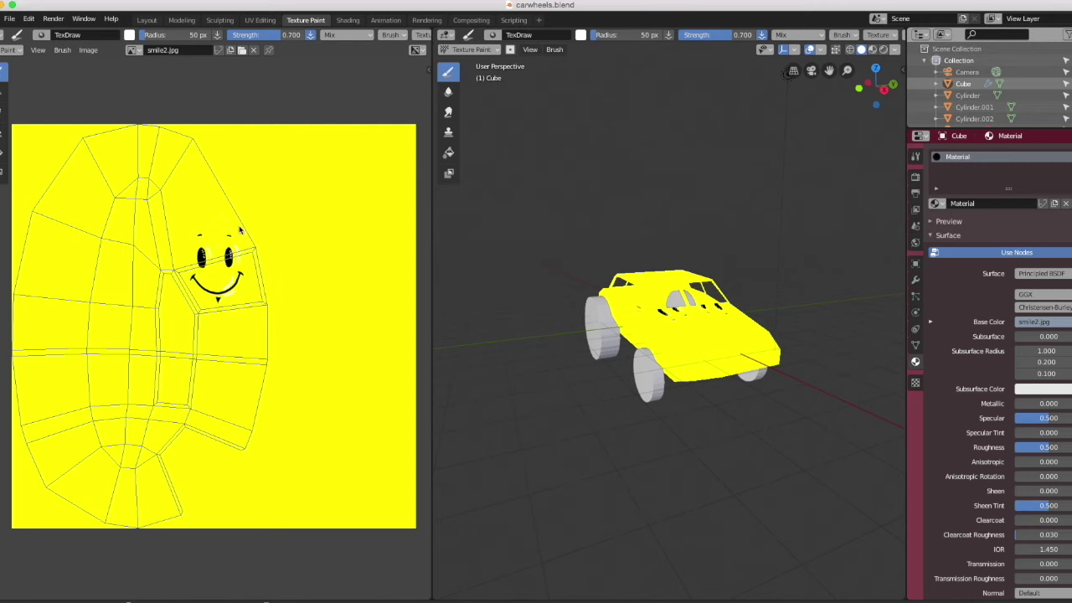
{"action": "left_click", "coordinate": [915, 177]}
{"action": "left_click", "coordinate": [915, 157]}
{"action": "left_click", "coordinate": [997, 483]}
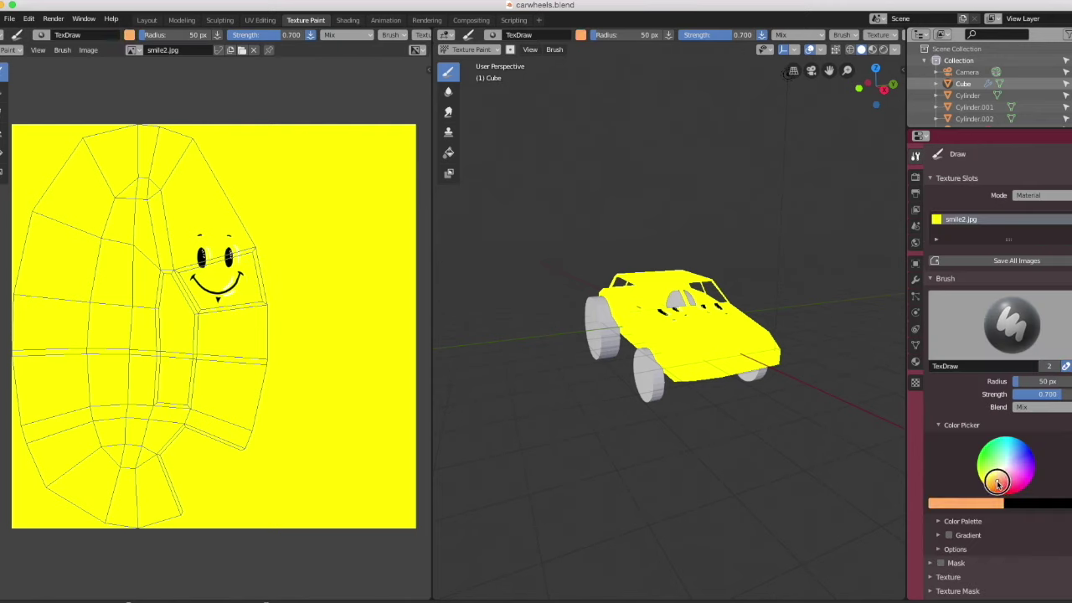
{"action": "left_click_drag", "start_coordinate": [997, 483], "coordinate": [995, 492]}
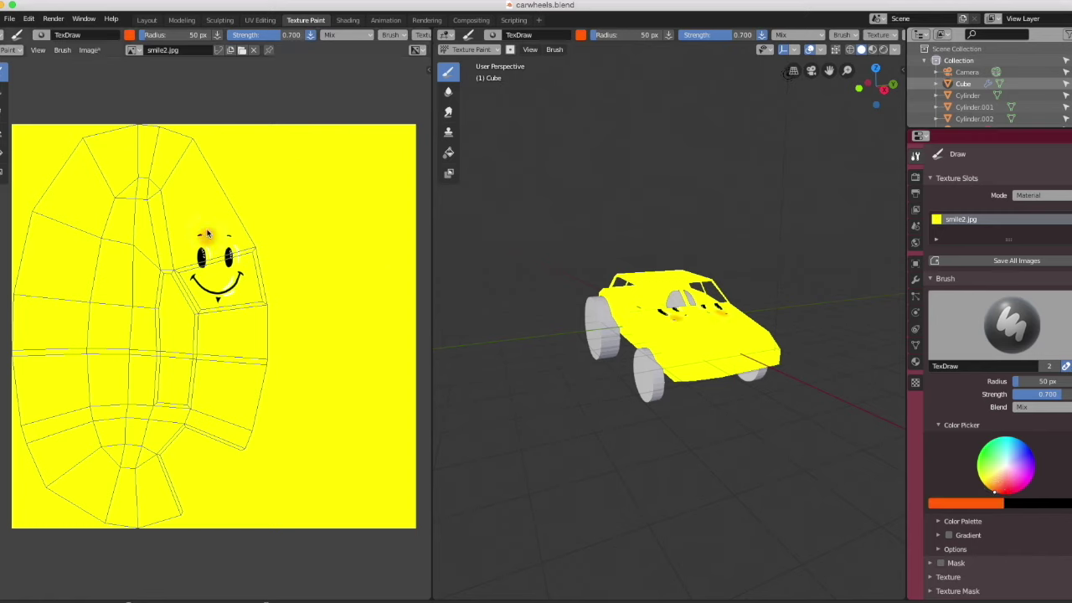
Set the brush strength to 1.000 and its radius to 292 px, and paint the whole UV layout area of smile2.jpg orange
{"action": "mouse_move", "coordinate": [208, 235]}
{"action": "left_mouse_down"}
{"action": "mouse_move", "coordinate": [204, 180]}
{"action": "mouse_move", "coordinate": [105, 263]}
{"action": "mouse_move", "coordinate": [121, 141]}
{"action": "mouse_move", "coordinate": [52, 233]}
{"action": "left_mouse_up"}
{"action": "right_click", "coordinate": [226, 273]}
{"action": "left_click_drag", "start_coordinate": [194, 266], "coordinate": [284, 263]}
{"action": "right_click", "coordinate": [197, 244]}
{"action": "mouse_move", "coordinate": [153, 194]}
{"action": "left_mouse_down"}
{"action": "mouse_move", "coordinate": [196, 326]}
{"action": "mouse_move", "coordinate": [155, 218]}
{"action": "mouse_move", "coordinate": [206, 244]}
{"action": "mouse_move", "coordinate": [209, 472]}
{"action": "mouse_move", "coordinate": [187, 292]}
{"action": "left_mouse_up"}
Set the brush color to dark brown and its radius to 160 px
{"action": "left_click", "coordinate": [996, 486]}
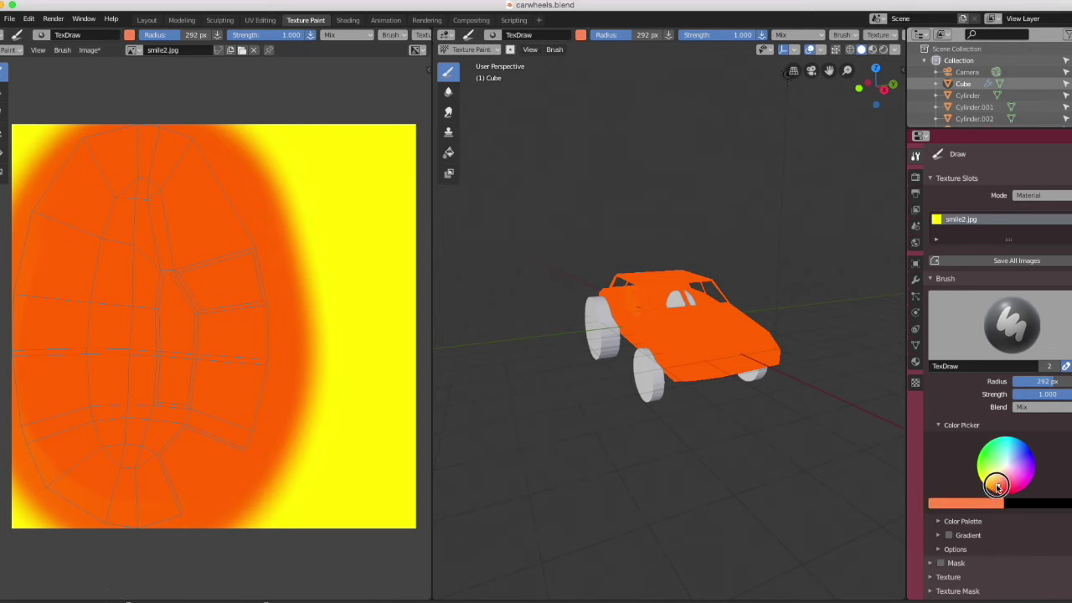
{"action": "mouse_move", "coordinate": [996, 486]}
{"action": "left_mouse_down"}
{"action": "mouse_move", "coordinate": [1015, 478]}
{"action": "mouse_move", "coordinate": [994, 469]}
{"action": "mouse_move", "coordinate": [990, 484]}
{"action": "left_mouse_up"}
{"action": "left_click", "coordinate": [1004, 508]}
{"action": "left_click_drag", "start_coordinate": [993, 361], "coordinate": [993, 394]}
{"action": "right_click", "coordinate": [167, 291]}
{"action": "left_click_drag", "start_coordinate": [174, 290], "coordinate": [132, 292]}
Paint scattered dark brown spots over the orange area across the car body's UV layout
{"action": "left_click_drag", "start_coordinate": [139, 227], "coordinate": [136, 239]}
{"action": "left_click_drag", "start_coordinate": [118, 410], "coordinate": [105, 339]}
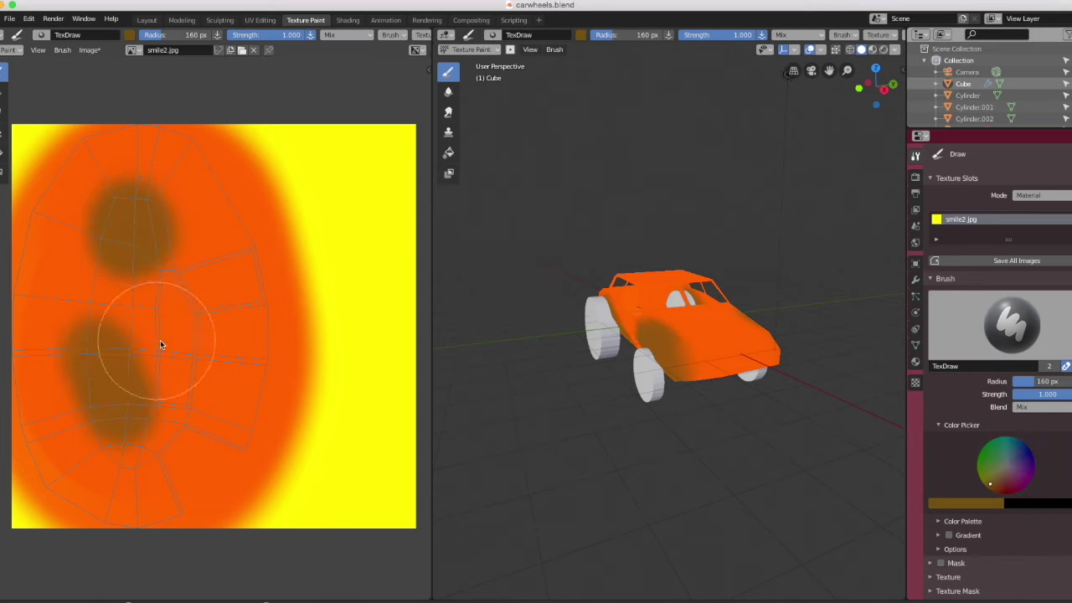
{"action": "left_click", "coordinate": [214, 324]}
{"action": "left_click", "coordinate": [234, 395]}
{"action": "left_click_drag", "start_coordinate": [218, 425], "coordinate": [211, 438]}
{"action": "left_click_drag", "start_coordinate": [194, 494], "coordinate": [142, 501]}
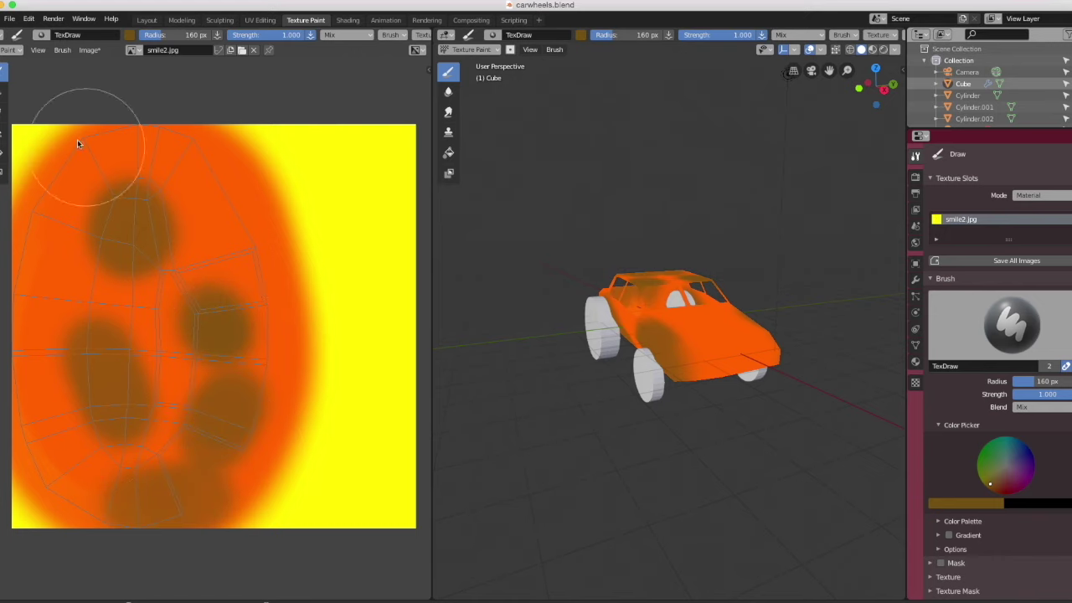
{"action": "left_click_drag", "start_coordinate": [78, 142], "coordinate": [27, 234]}
{"action": "left_click_drag", "start_coordinate": [52, 334], "coordinate": [36, 400]}
{"action": "mouse_move", "coordinate": [250, 214]}
{"action": "left_mouse_down"}
{"action": "mouse_move", "coordinate": [200, 162]}
{"action": "mouse_move", "coordinate": [249, 222]}
{"action": "left_mouse_up"}
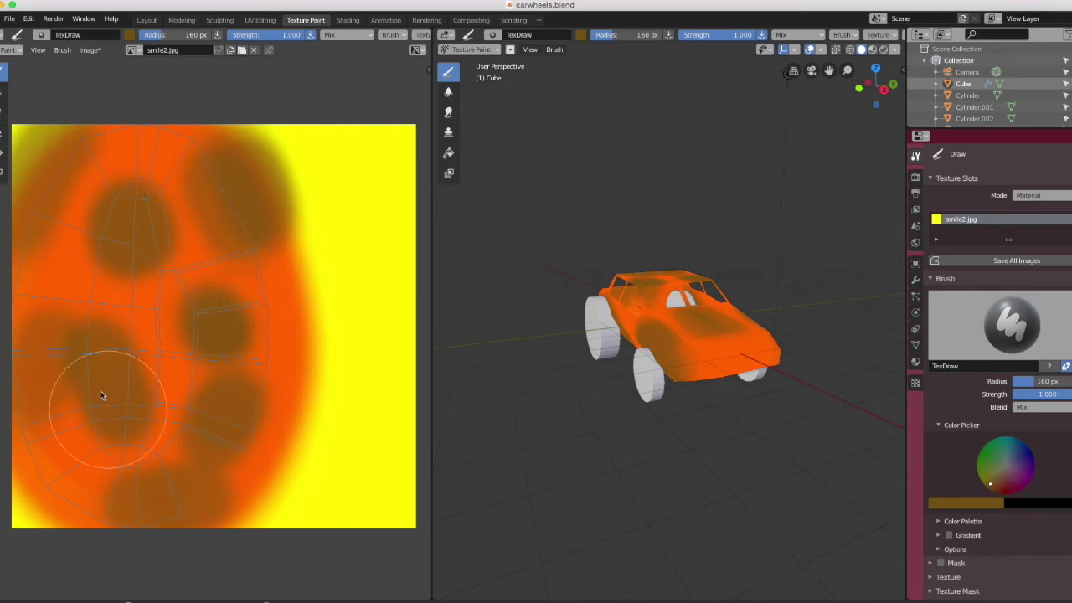
{"action": "left_click", "coordinate": [151, 132]}
{"action": "mouse_move", "coordinate": [72, 431]}
{"action": "left_mouse_down"}
{"action": "mouse_move", "coordinate": [33, 461]}
{"action": "mouse_move", "coordinate": [48, 474]}
{"action": "mouse_move", "coordinate": [26, 410]}
{"action": "left_mouse_up"}
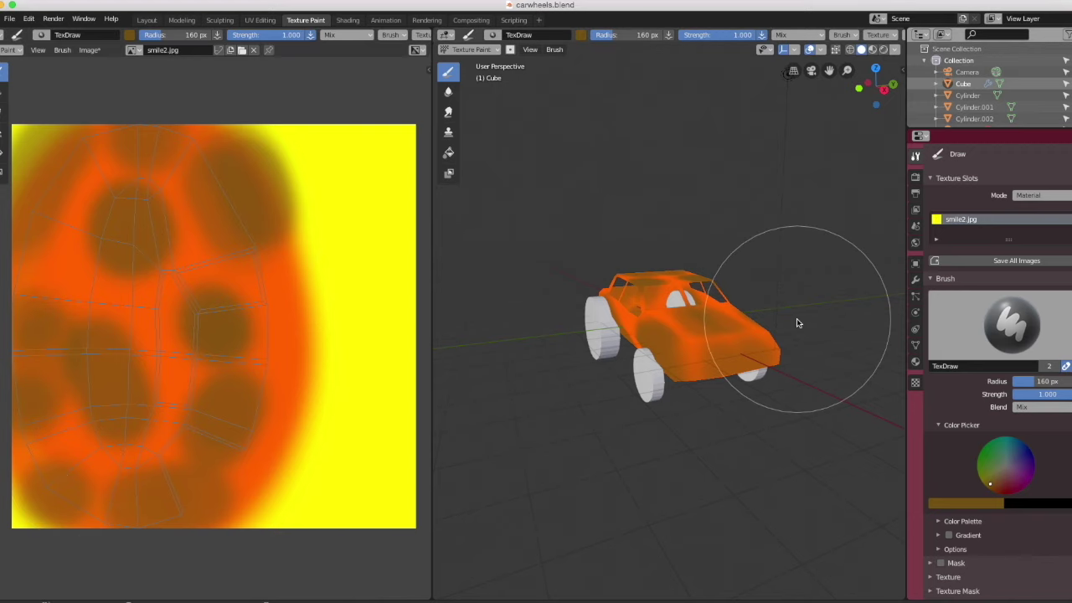
Switch the Texture Paint workspace's 3D view to Object Mode and select the car's front wheel
{"action": "middle_click_drag", "start_coordinate": [806, 311], "coordinate": [631, 360]}
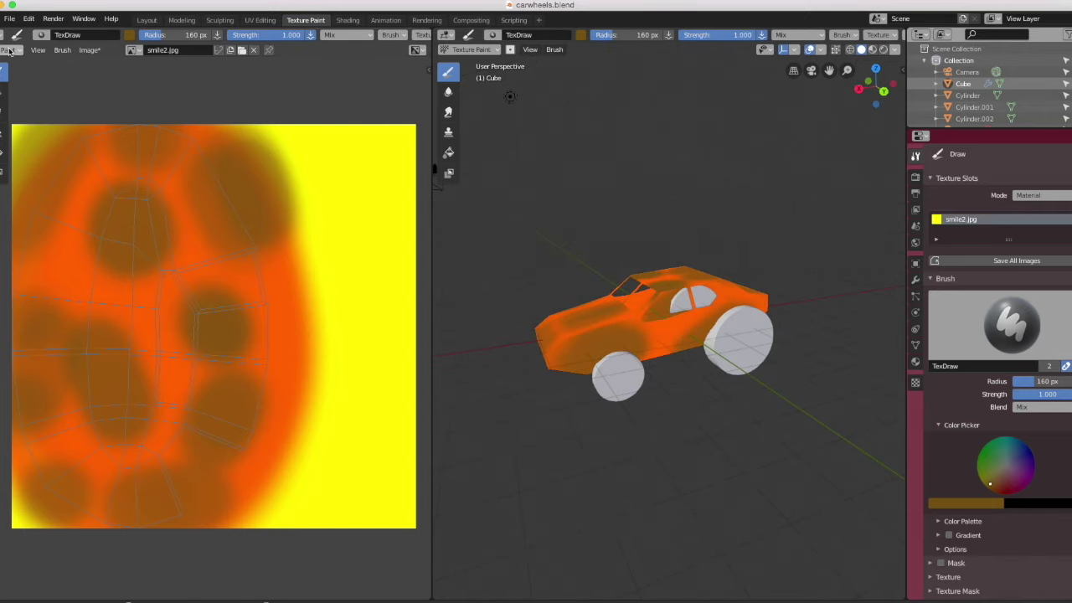
{"action": "left_click", "coordinate": [152, 20]}
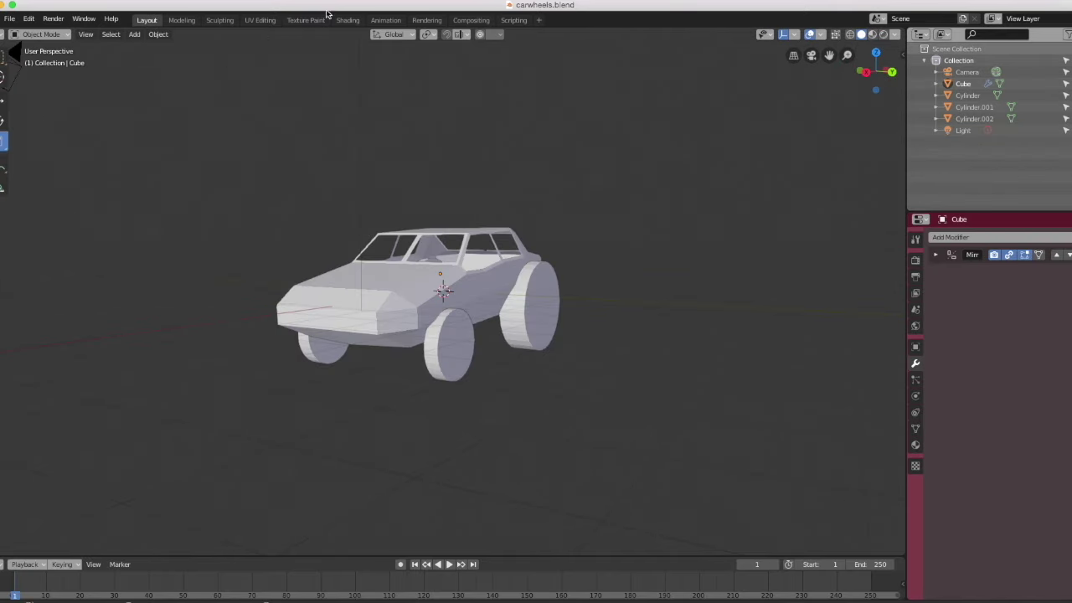
{"action": "left_click", "coordinate": [306, 20]}
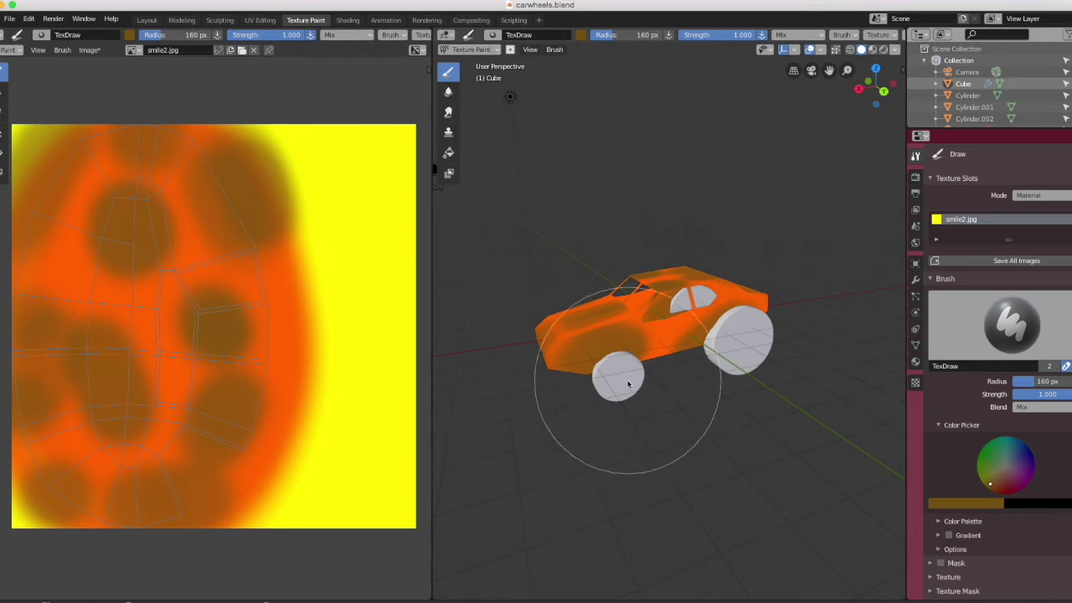
{"action": "left_click", "coordinate": [469, 50]}
{"action": "left_click", "coordinate": [460, 63]}
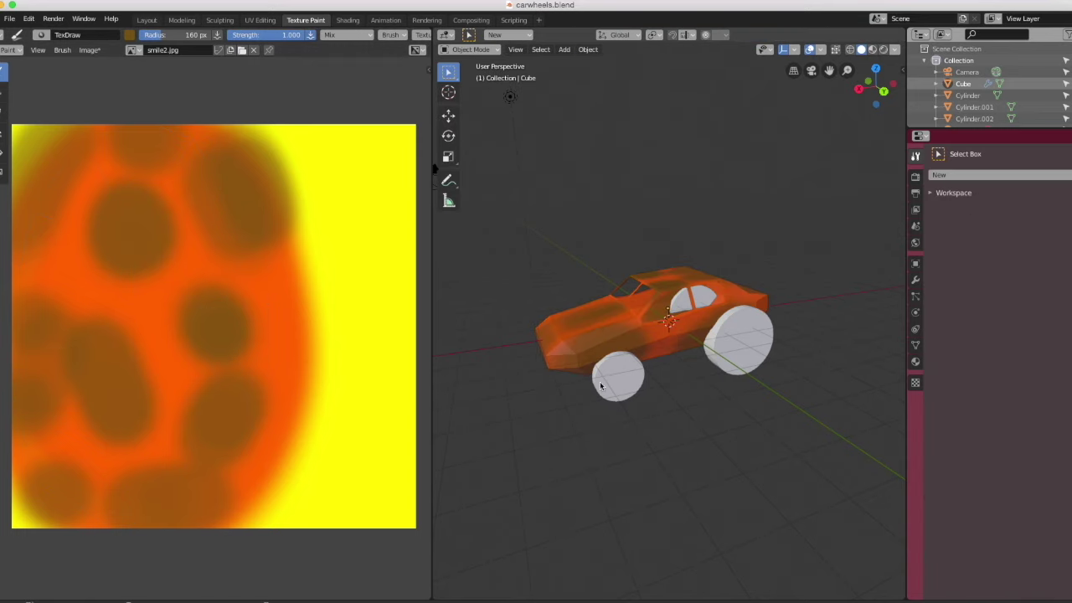
{"action": "left_click", "coordinate": [616, 391]}
{"action": "middle_click_drag", "start_coordinate": [682, 342], "coordinate": [662, 377]}
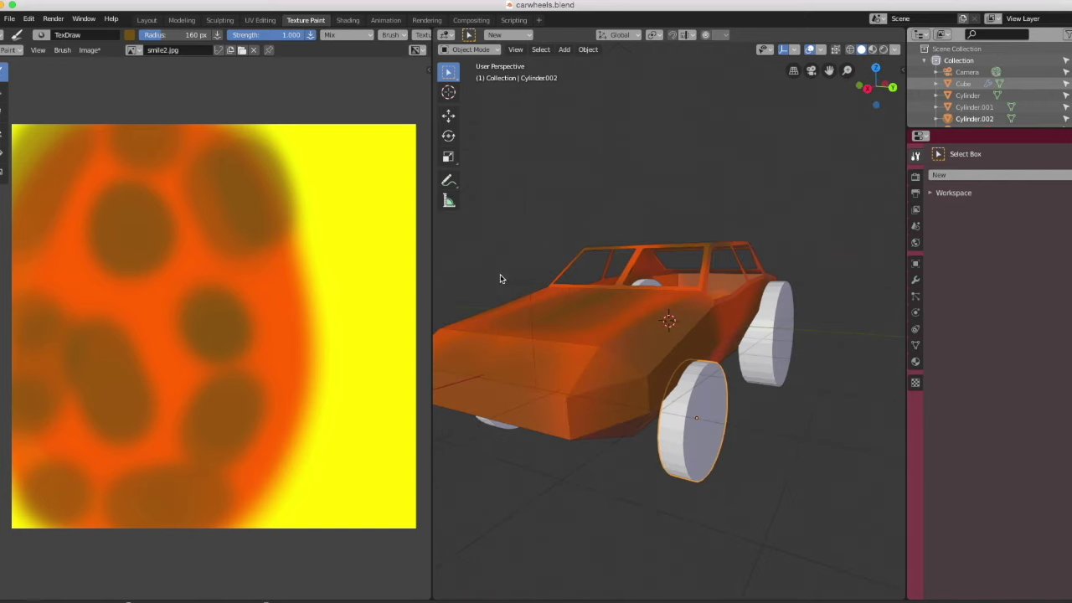
Try to import carwheelscolor.blend from the fbx folder in Props&Vehicles with the FBX importer
{"action": "left_click", "coordinate": [9, 18]}
{"action": "mouse_move", "coordinate": [57, 233]}
{"action": "left_click", "coordinate": [155, 257]}
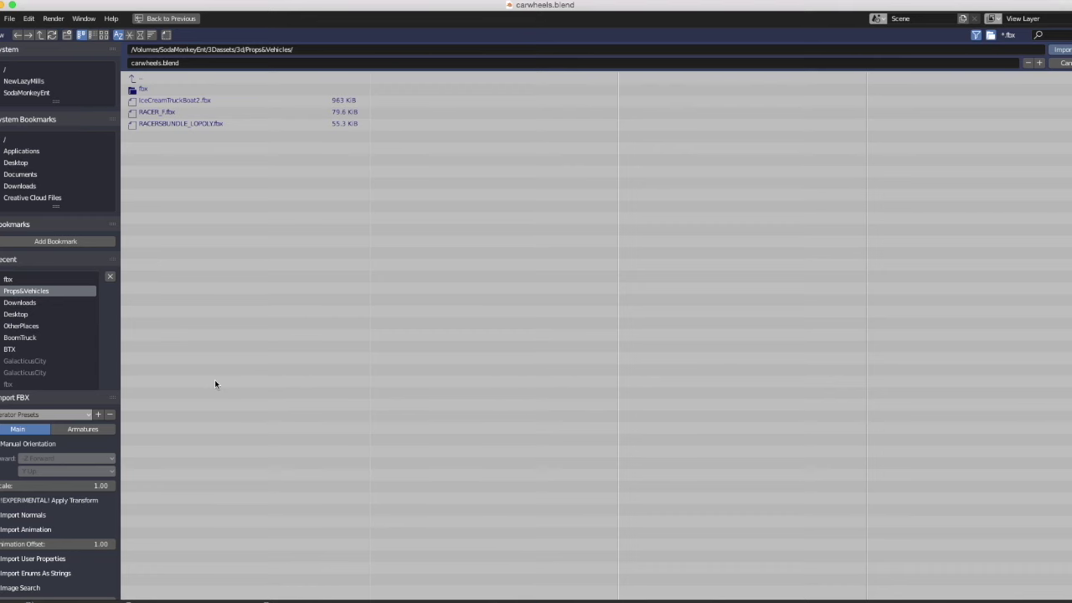
{"action": "left_click", "coordinate": [168, 89]}
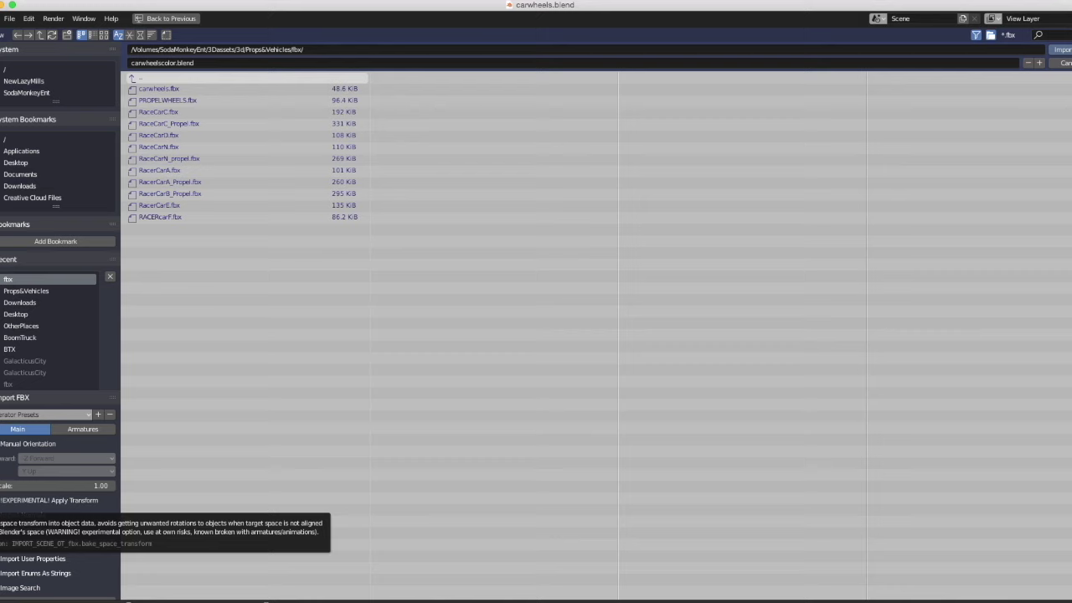
{"action": "scroll", "coordinate": [3, 553], "scroll_direction": "down", "scroll_amount": 1}
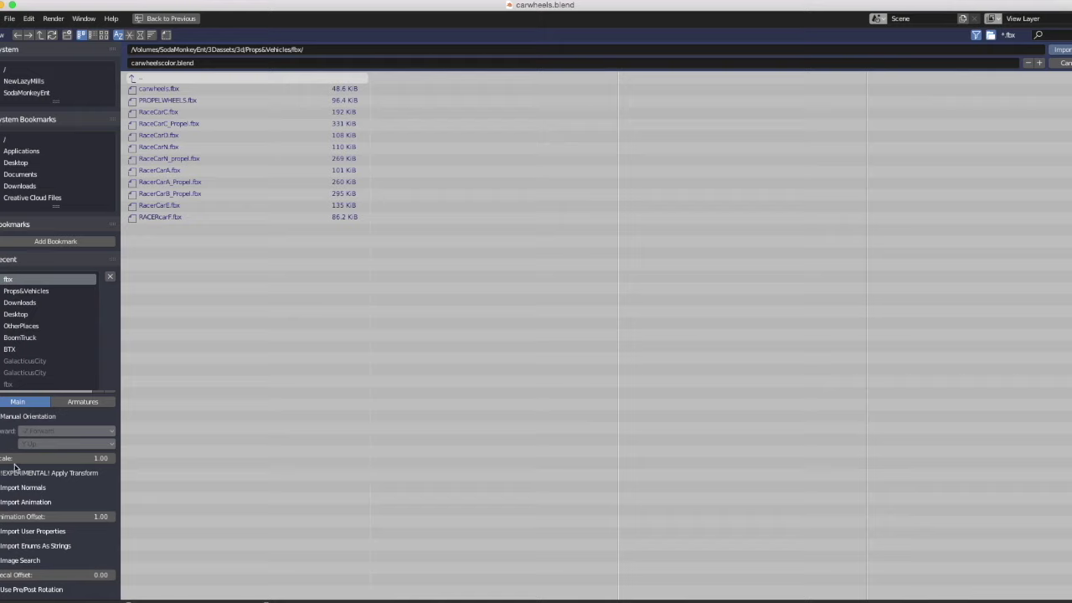
{"action": "left_click", "coordinate": [1058, 50]}
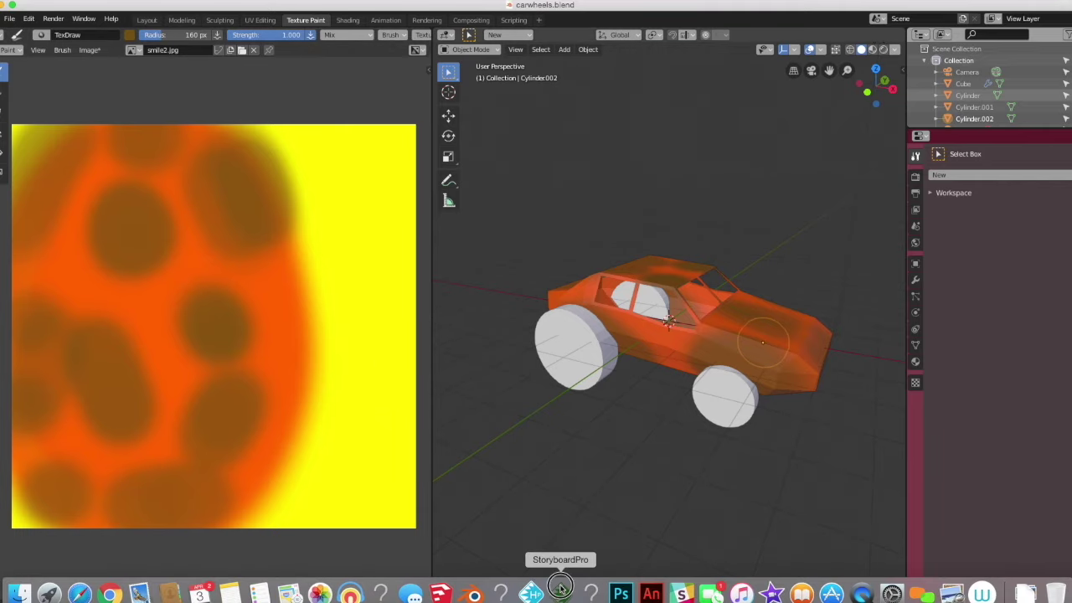
Switch to Storyboard Pro and import carwheels2.fbx from the Props&Vehicles fbx folder into the Global Library
{"action": "left_click", "coordinate": [555, 586]}
{"action": "right_click", "coordinate": [1040, 137]}
{"action": "left_click", "coordinate": [1021, 273]}
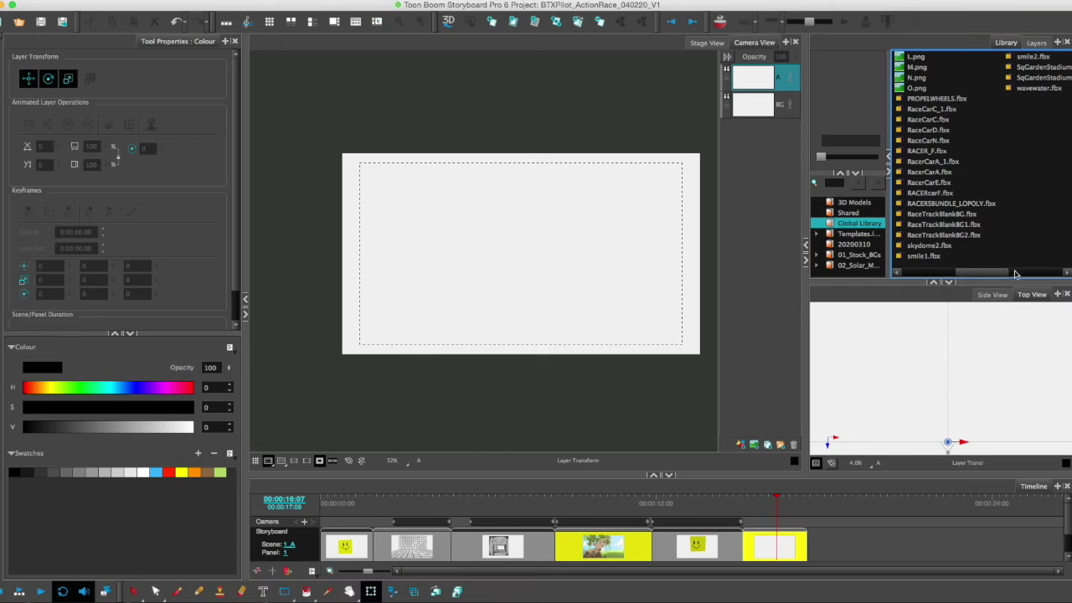
{"action": "left_click", "coordinate": [487, 23]}
{"action": "left_click", "coordinate": [507, 108]}
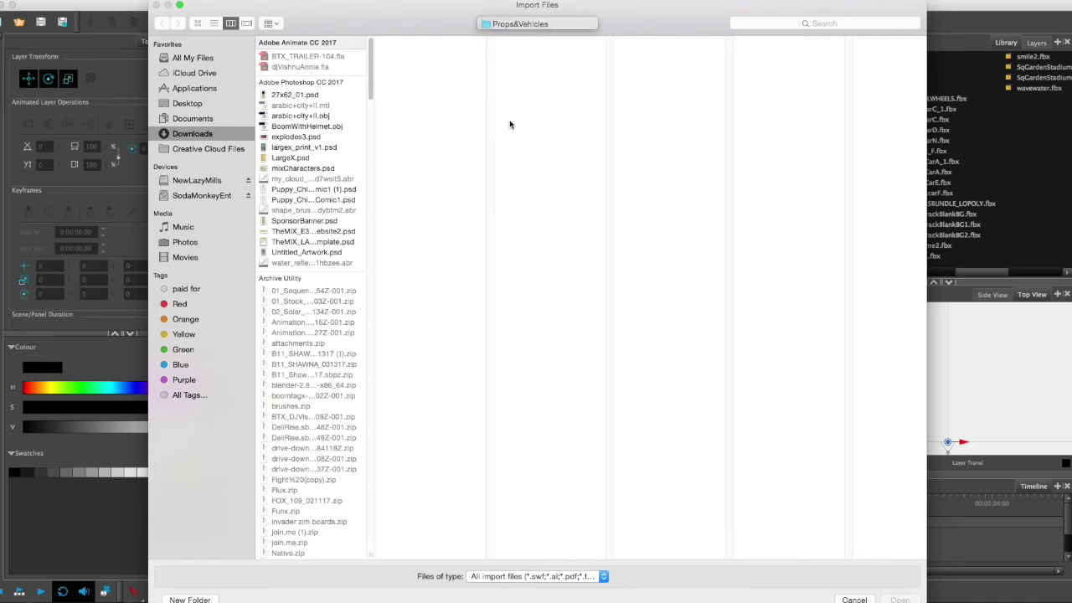
{"action": "left_click", "coordinate": [634, 227]}
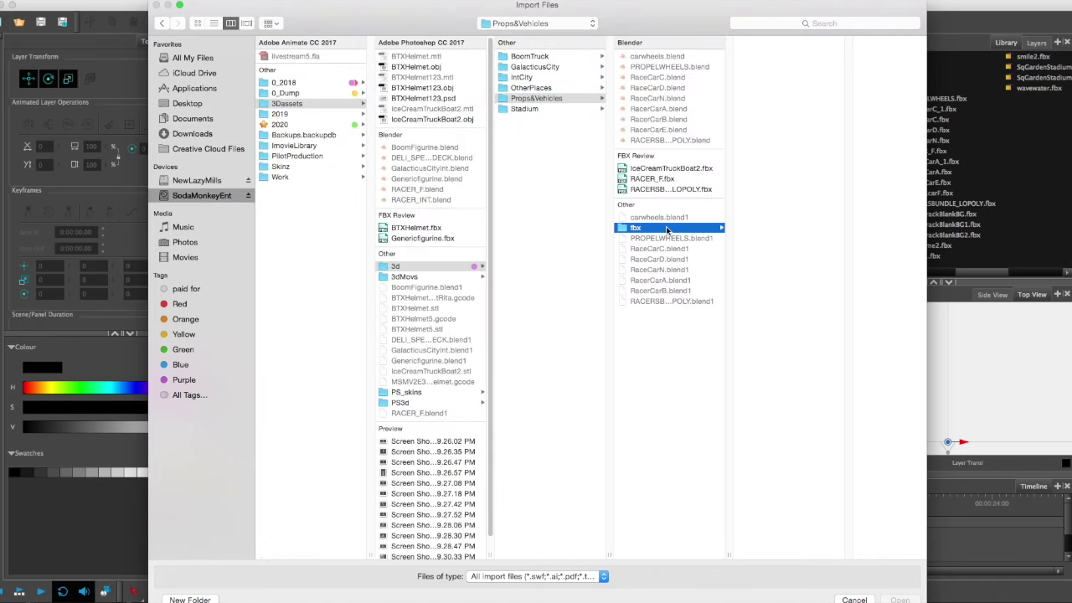
{"action": "left_click", "coordinate": [758, 67]}
{"action": "left_click", "coordinate": [892, 600]}
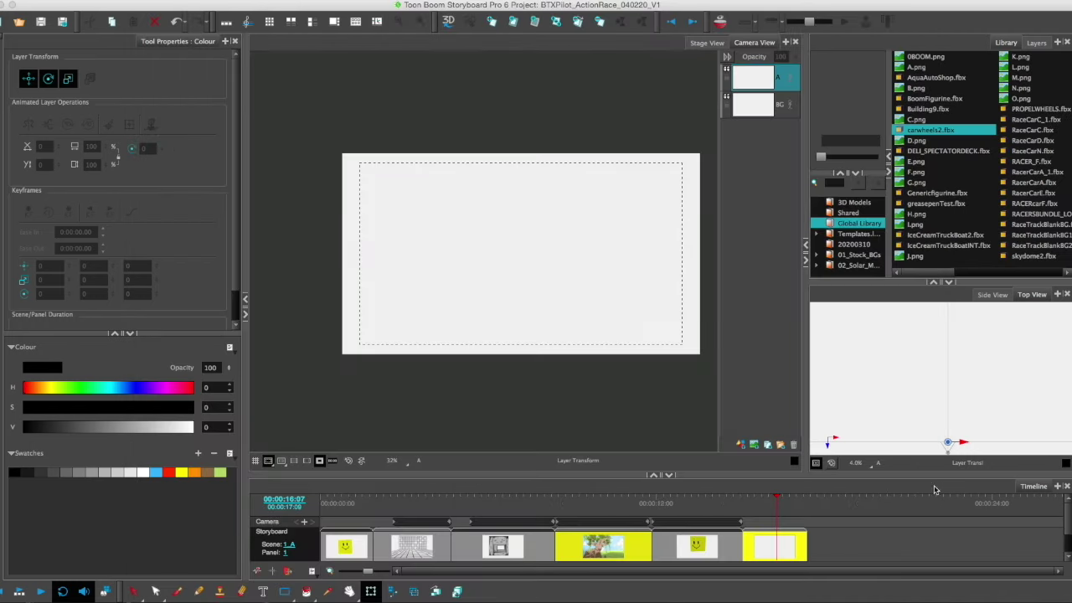
Place carwheels2.fbx from the library into the last scene's blank panel and select the model for transforming
{"action": "mouse_move", "coordinate": [939, 276]}
{"action": "left_mouse_down"}
{"action": "mouse_move", "coordinate": [1024, 260]}
{"action": "mouse_move", "coordinate": [931, 273]}
{"action": "left_mouse_up"}
{"action": "left_click_drag", "start_coordinate": [951, 131], "coordinate": [625, 280]}
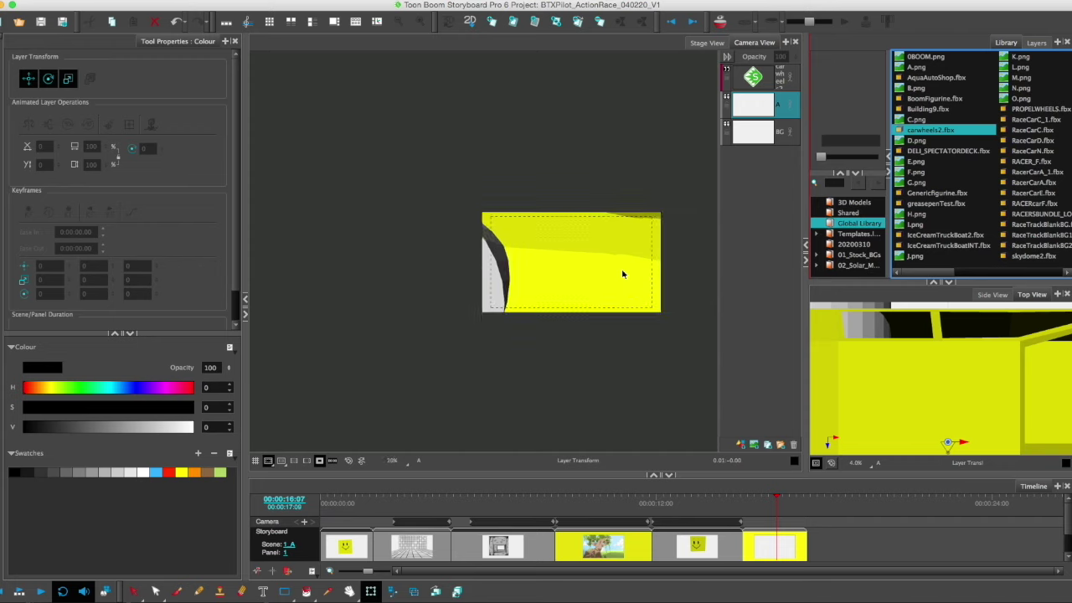
{"action": "left_click", "coordinate": [524, 208]}
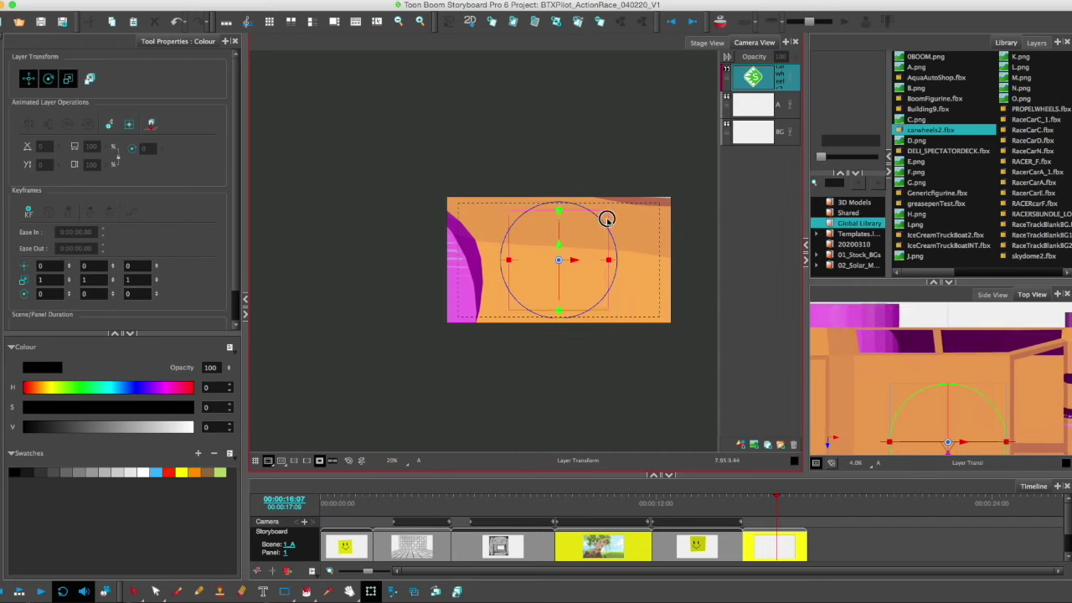
Scale the oversized car down until it fits inside the camera frame and turn its front toward the camera
{"action": "left_click_drag", "start_coordinate": [607, 219], "coordinate": [555, 278]}
{"action": "key", "text": "space"}
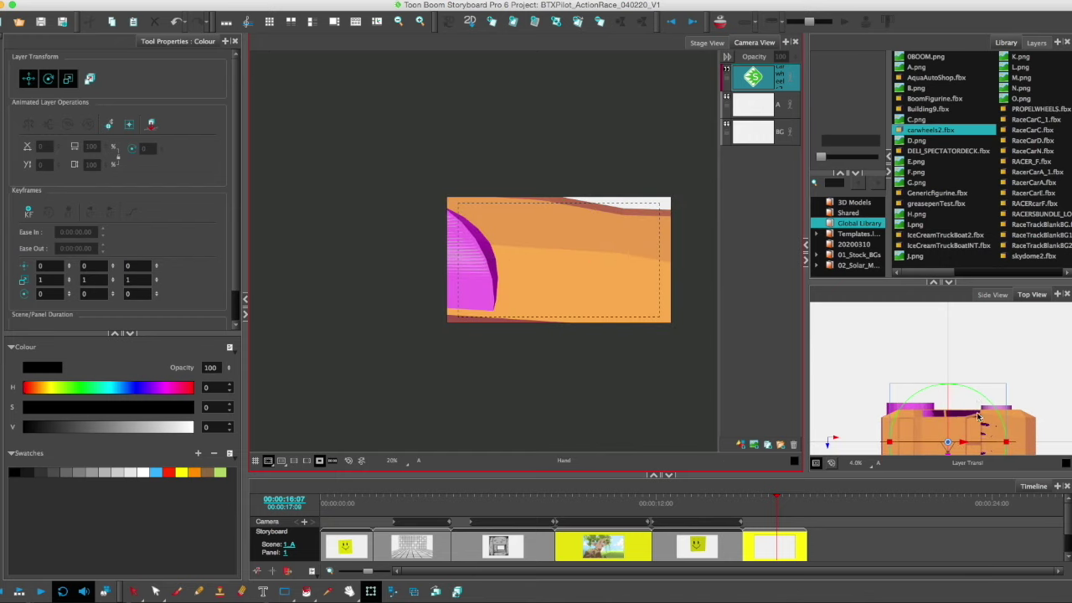
{"action": "left_click_drag", "start_coordinate": [977, 416], "coordinate": [936, 373]}
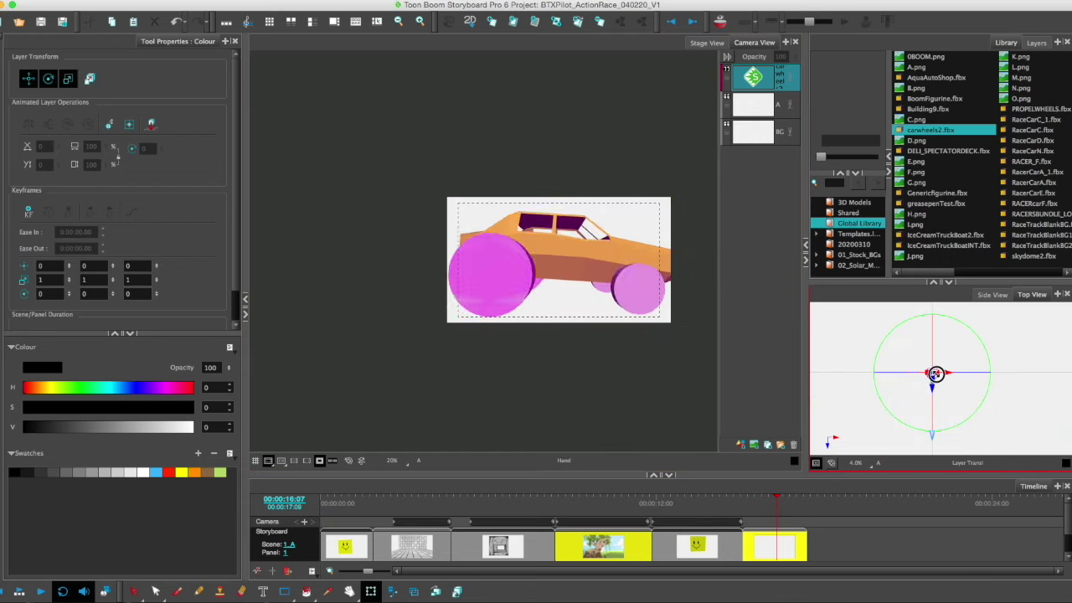
{"action": "left_click_drag", "start_coordinate": [978, 335], "coordinate": [935, 373]}
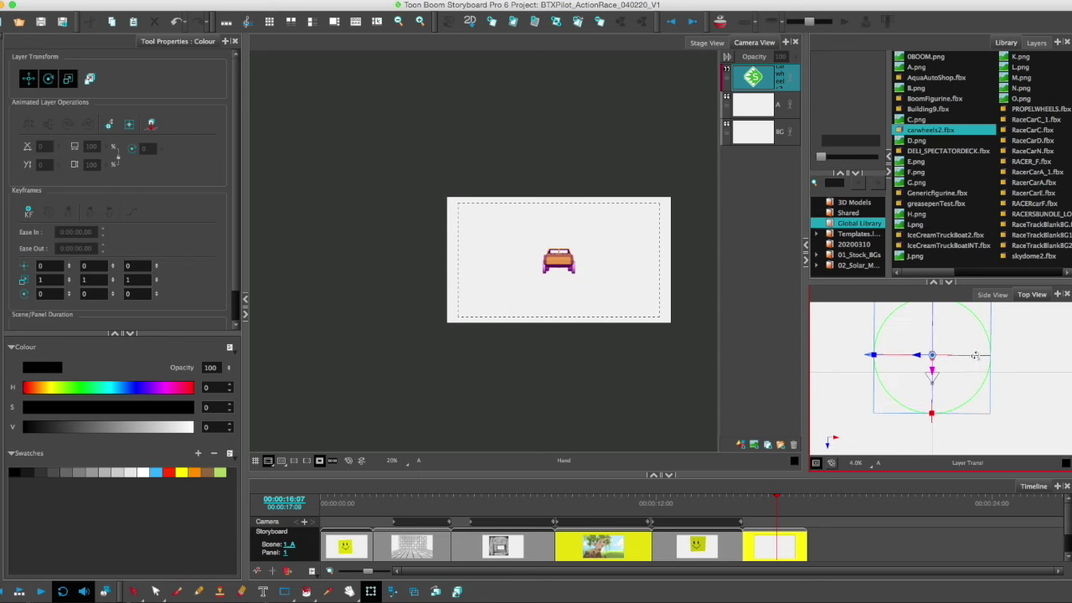
Readjust the car's scale to about 0.02 and rotate it to a three-quarter view of about -52.94 degrees
{"action": "left_click", "coordinate": [992, 417]}
{"action": "key", "text": "super+z"}
{"action": "left_click_drag", "start_coordinate": [989, 416], "coordinate": [1008, 441]}
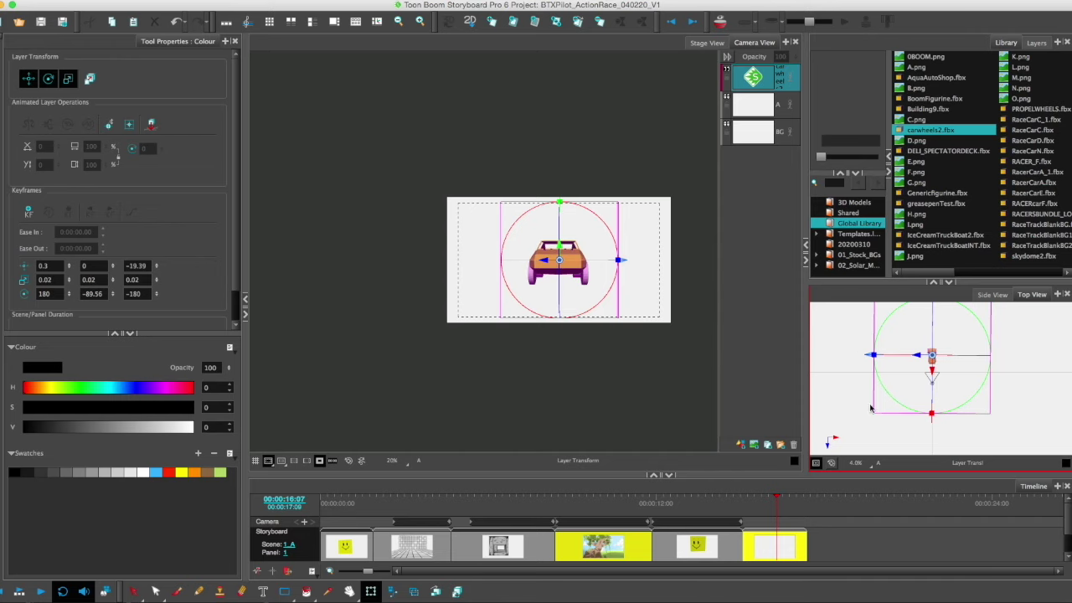
{"action": "left_click_drag", "start_coordinate": [975, 396], "coordinate": [990, 361]}
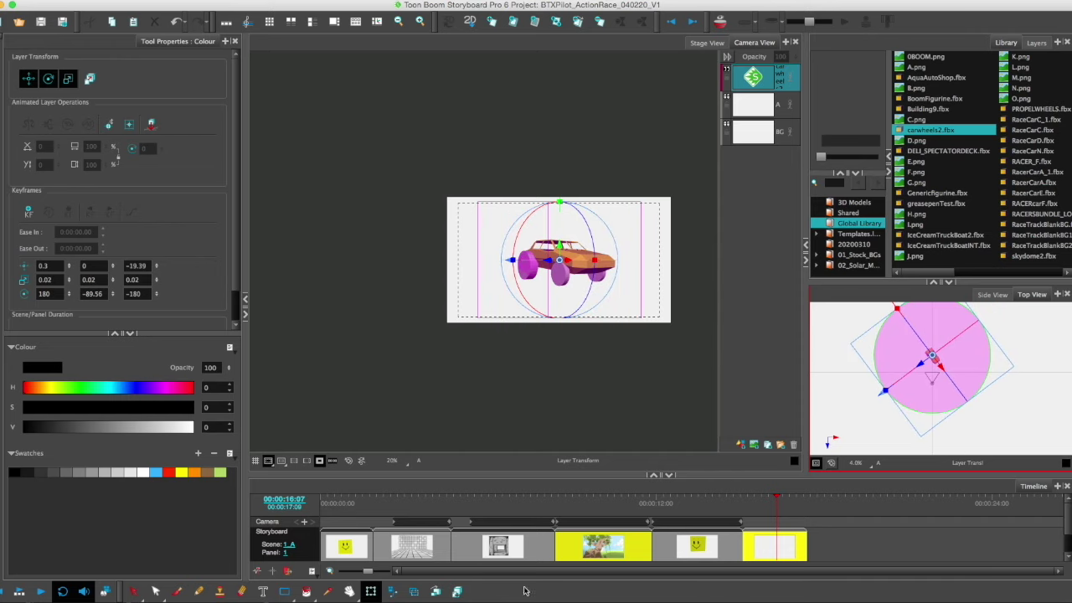
Add camera keyframes at the start and end of the car scene on the timeline
{"action": "left_click", "coordinate": [391, 591]}
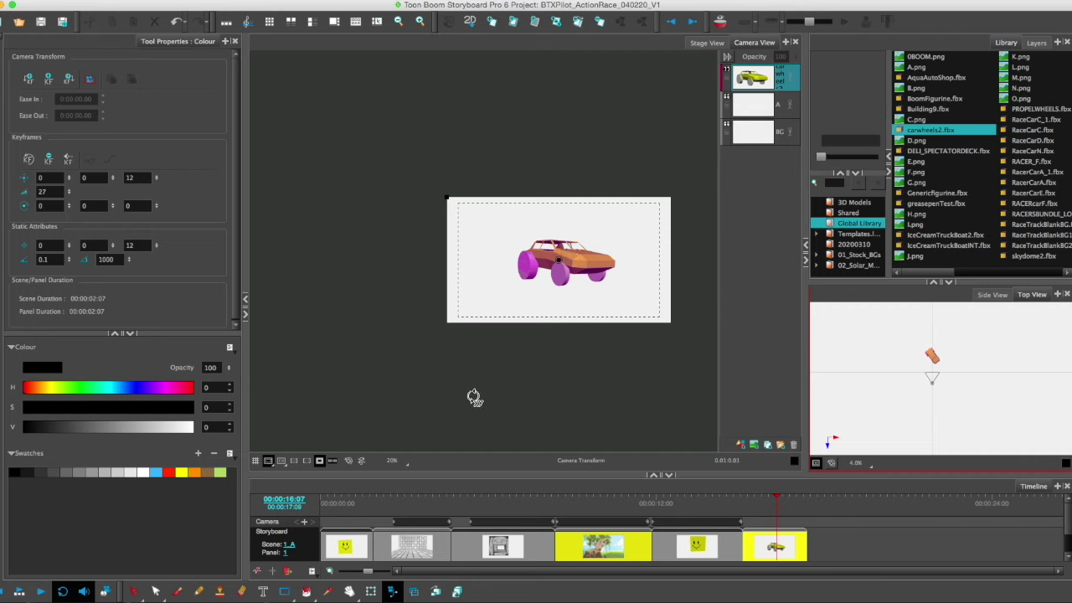
{"action": "left_click", "coordinate": [743, 513]}
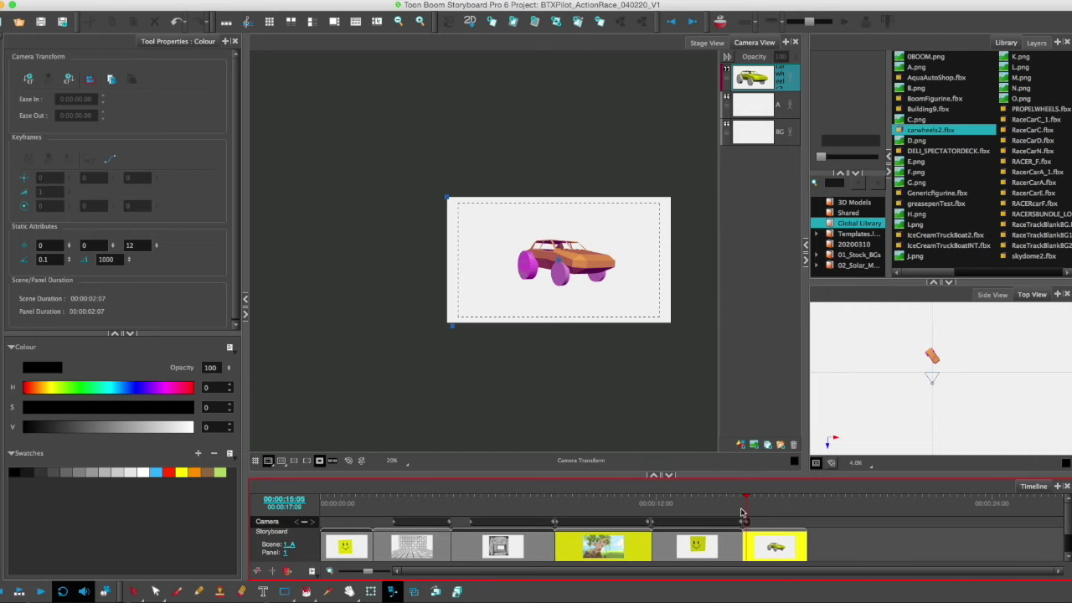
{"action": "left_click", "coordinate": [304, 522]}
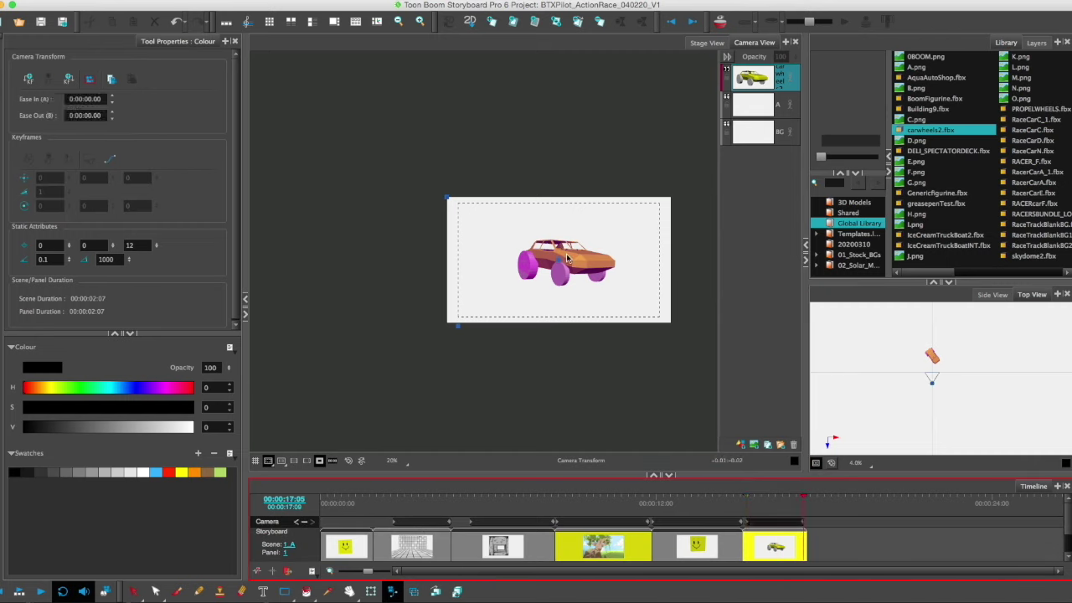
Widen the Camera View by narrowing the panels on both sides so the whole camera frame fits
{"action": "scroll", "coordinate": [575, 254], "scroll_direction": "up", "scroll_amount": 5}
{"action": "scroll", "coordinate": [575, 253], "scroll_direction": "down", "scroll_amount": 1}
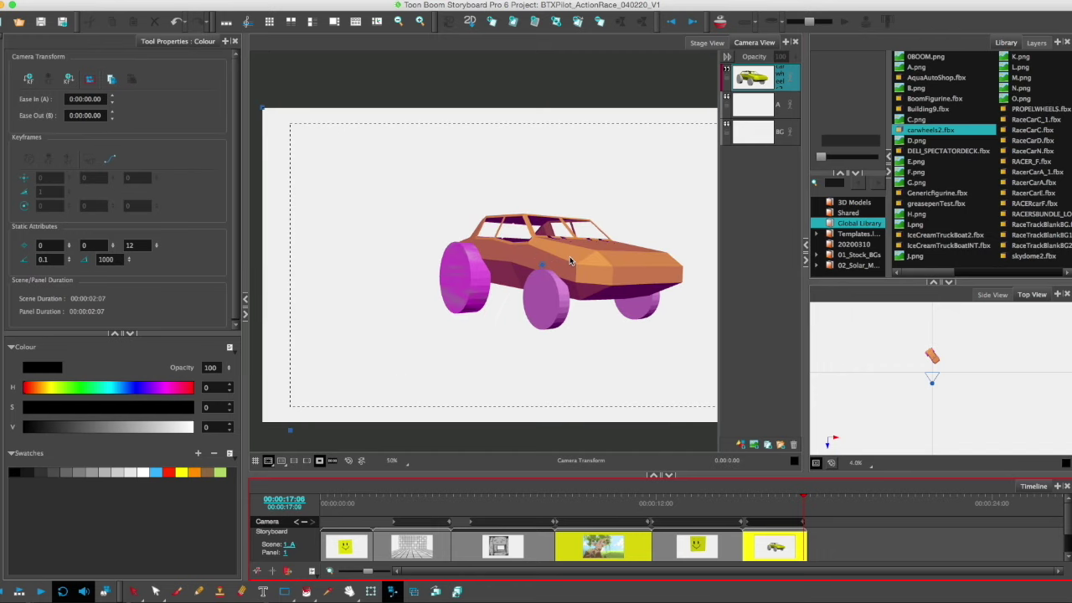
{"action": "middle_click_drag", "start_coordinate": [575, 256], "coordinate": [563, 256]}
{"action": "left_click_drag", "start_coordinate": [800, 397], "coordinate": [867, 397]}
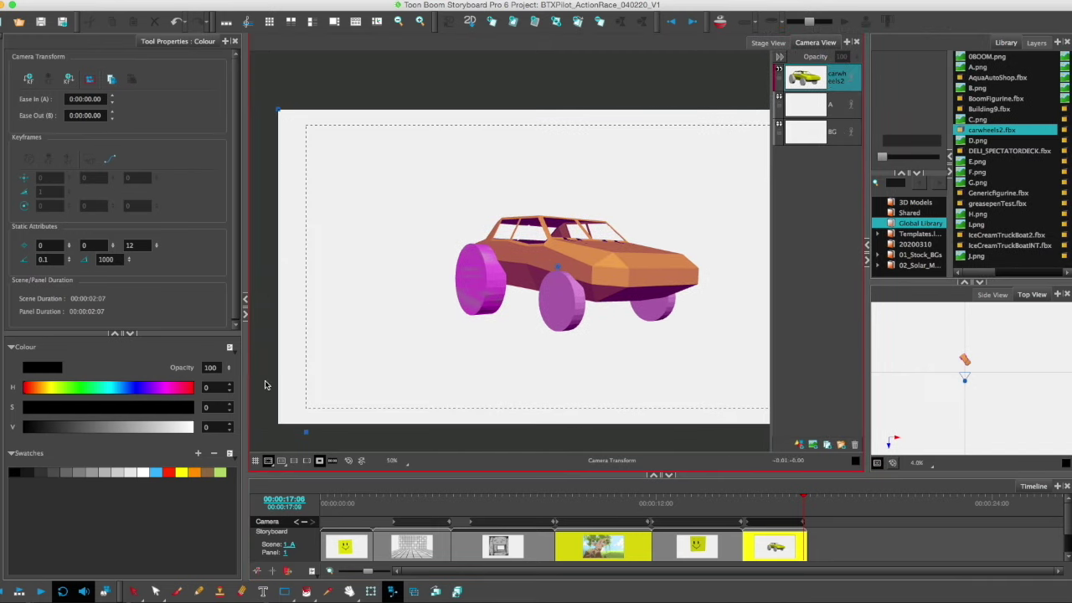
{"action": "left_click_drag", "start_coordinate": [243, 414], "coordinate": [216, 389]}
{"action": "scroll", "coordinate": [528, 334], "scroll_direction": "down", "scroll_amount": 2}
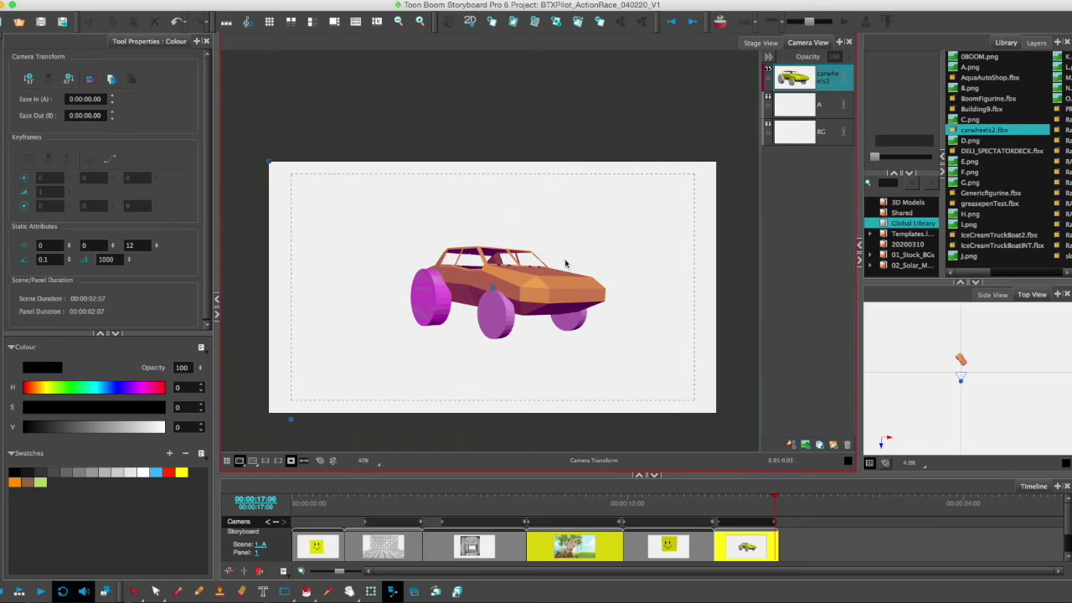
Try lifting the car body away from its wheels as a separate part, and undo the move
{"action": "left_click", "coordinate": [370, 591]}
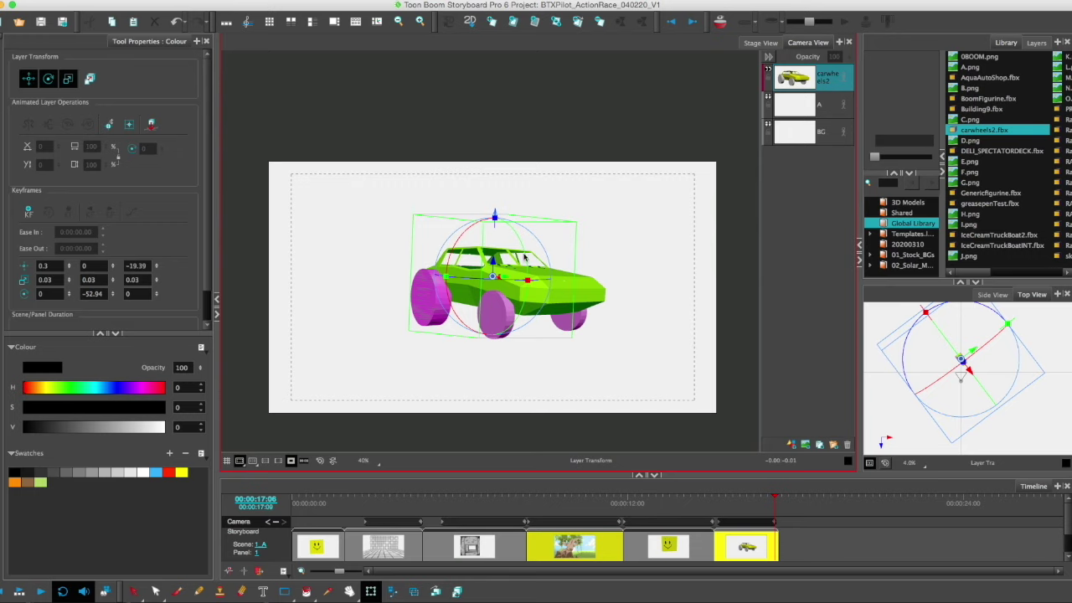
{"action": "left_click_drag", "start_coordinate": [524, 257], "coordinate": [510, 224]}
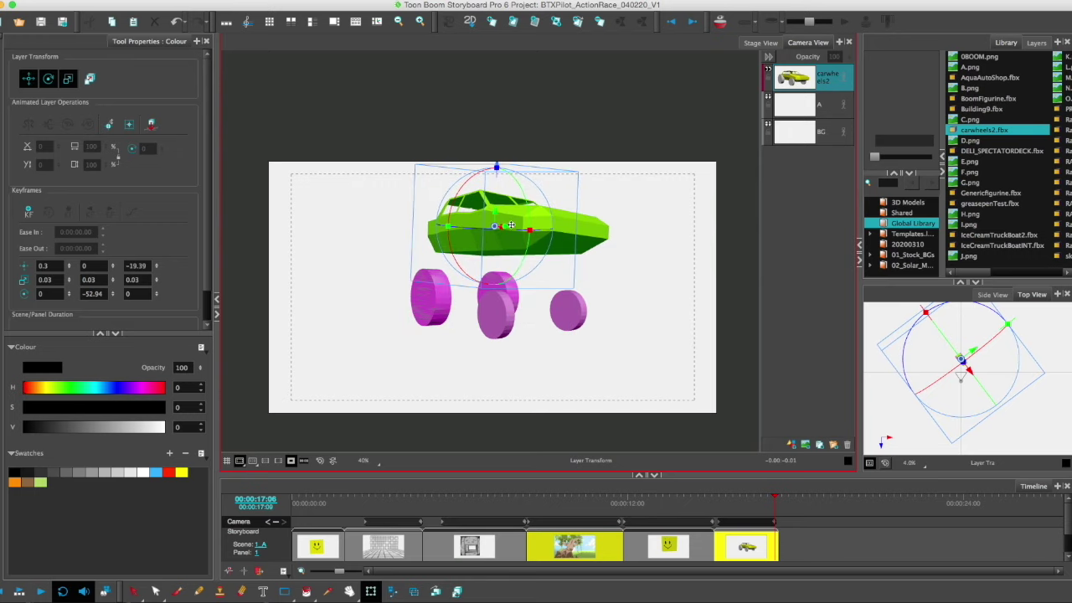
{"action": "left_click", "coordinate": [796, 94]}
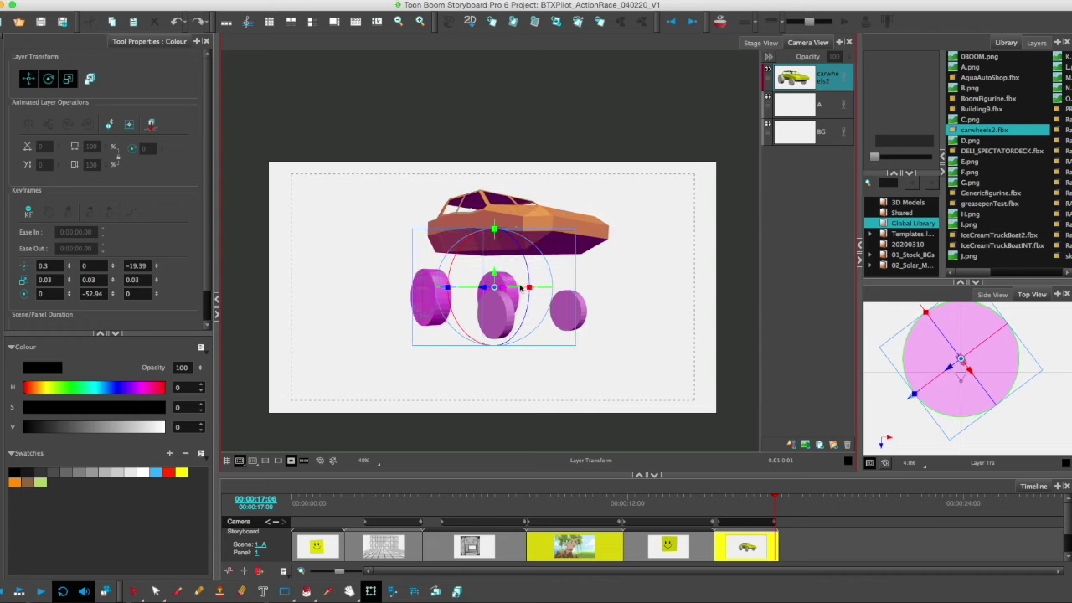
{"action": "key", "text": "super+z"}
Move the playhead to the start of the car scene at 00:00:15:05
{"action": "left_click", "coordinate": [717, 504]}
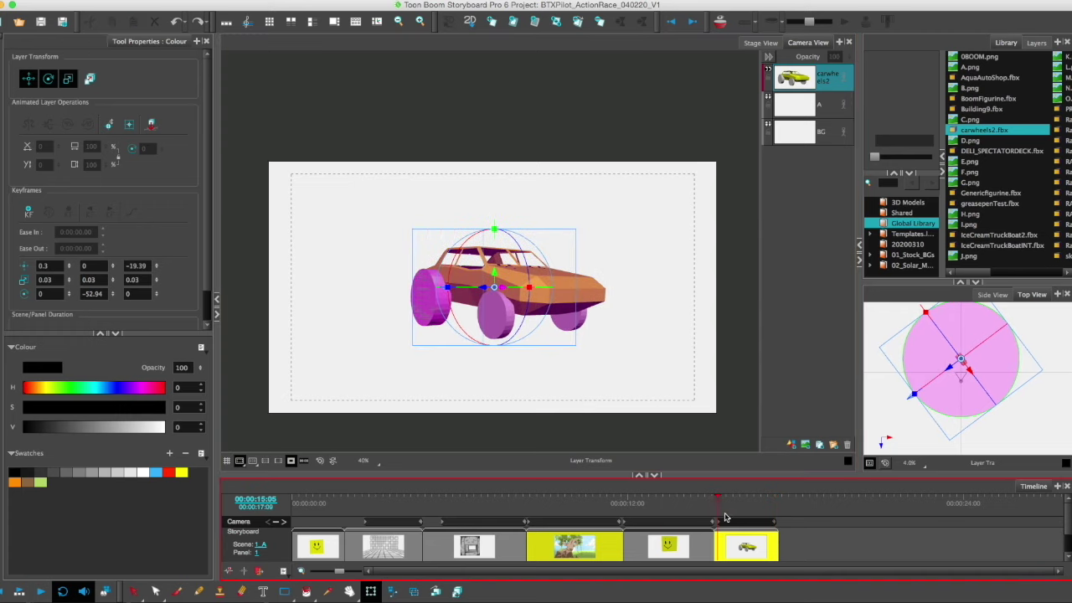